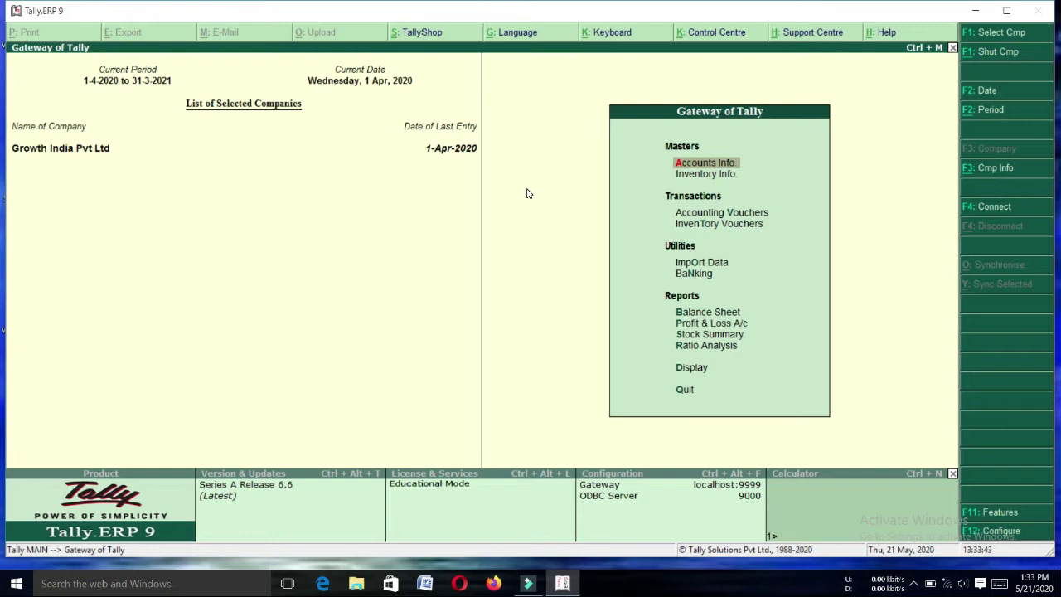
Step: Check the bill-wise details setting in the company's accounting features and accept the features
key("F11")
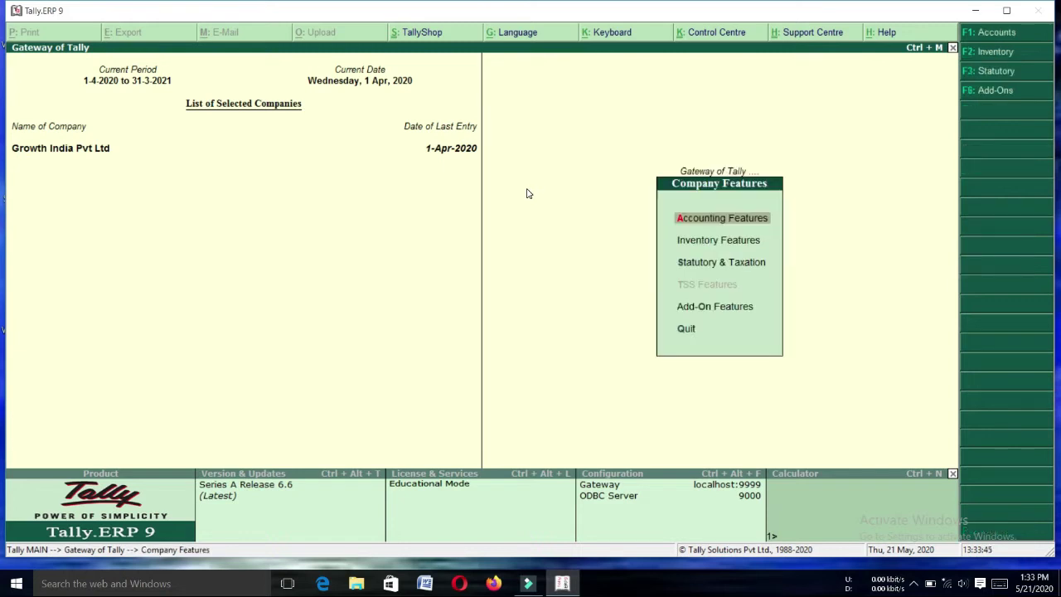
key("Return")
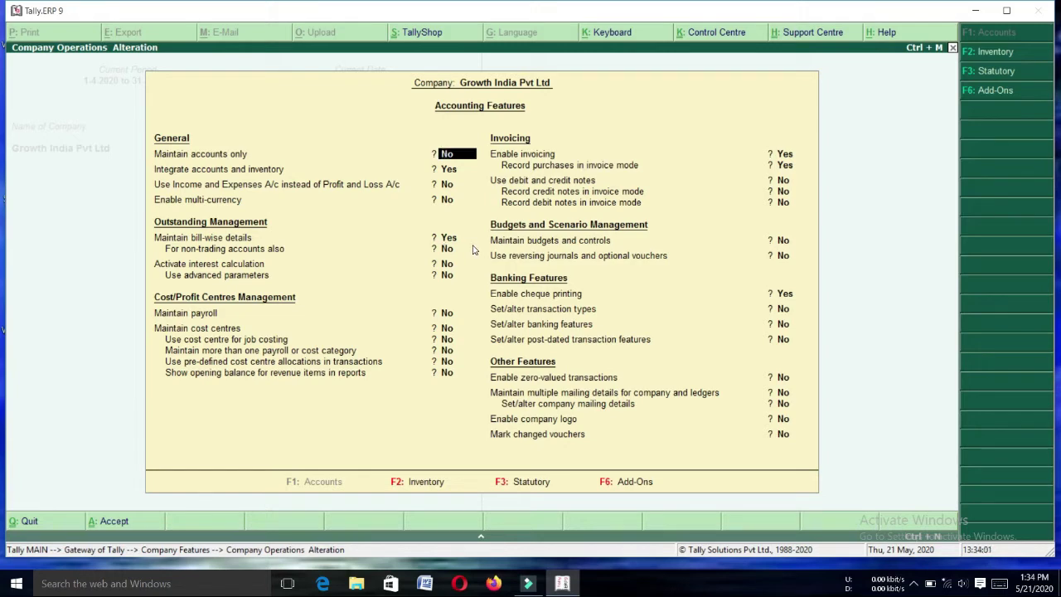
key("ctrl+a")
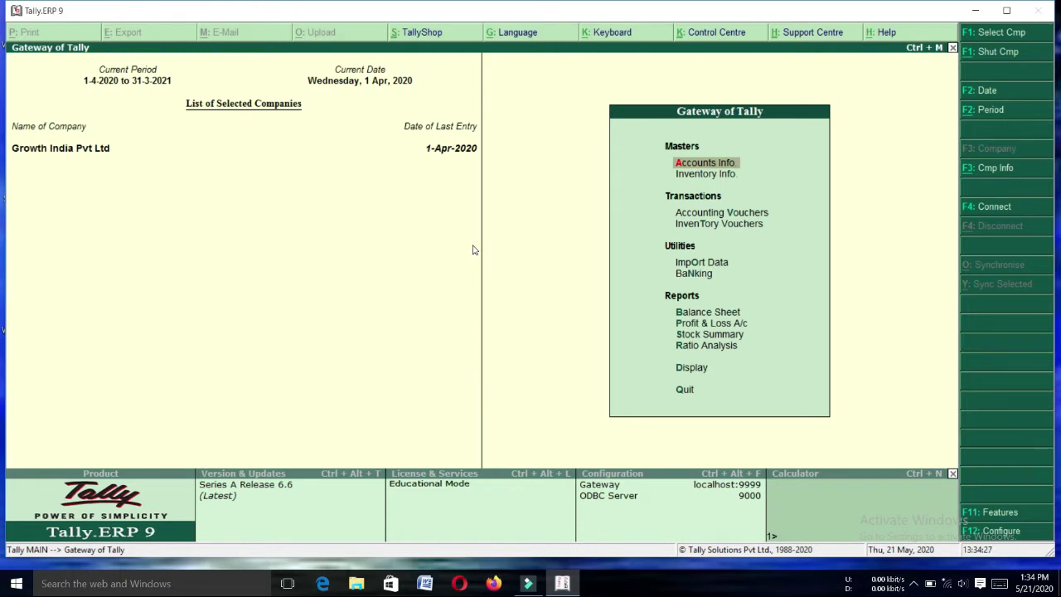
Step: Start a new single ledger named Suman Traders and assign it to the Sundry Creditors group
key("Return")
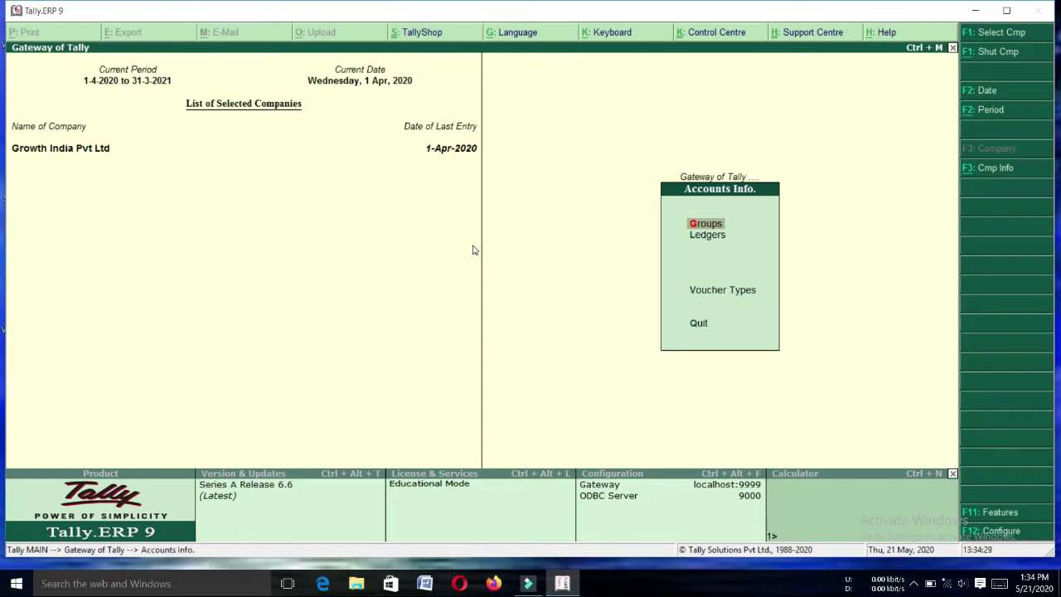
key("Down")
key("Return")
key("Return")
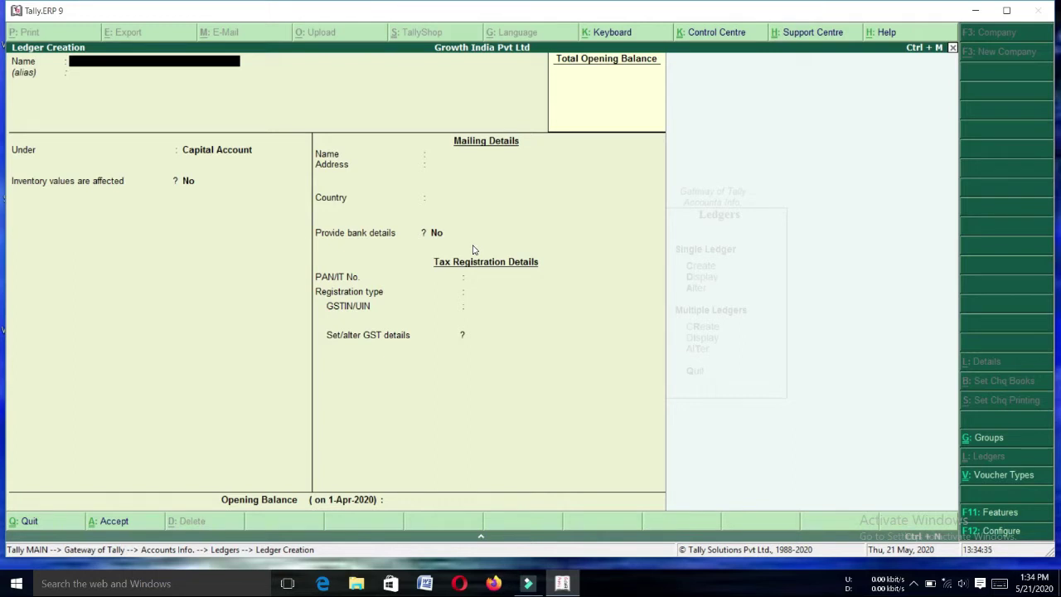
type("Suman Traders")
key("Return")
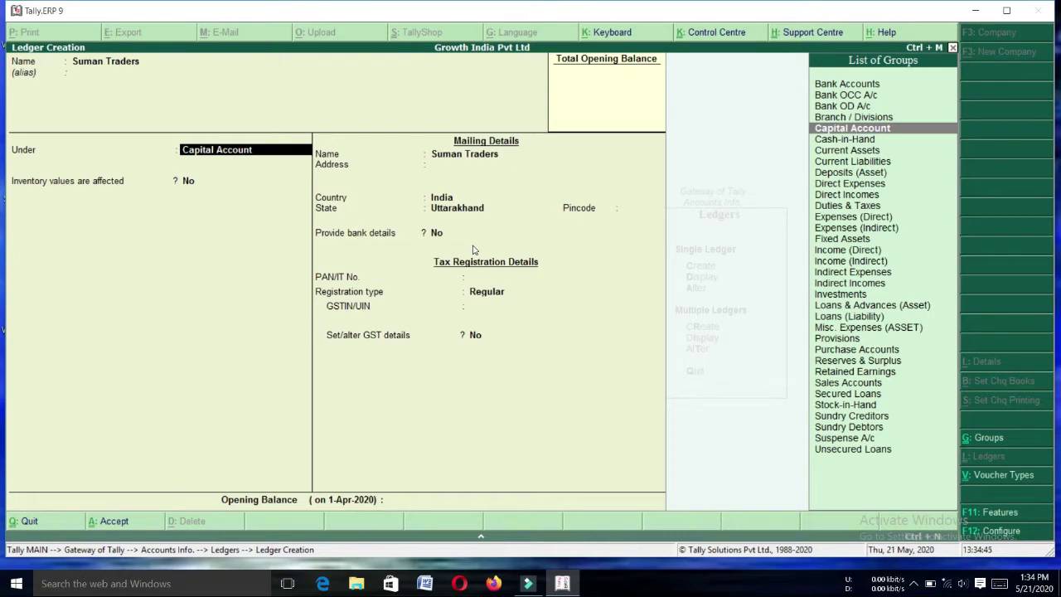
type("Sun")
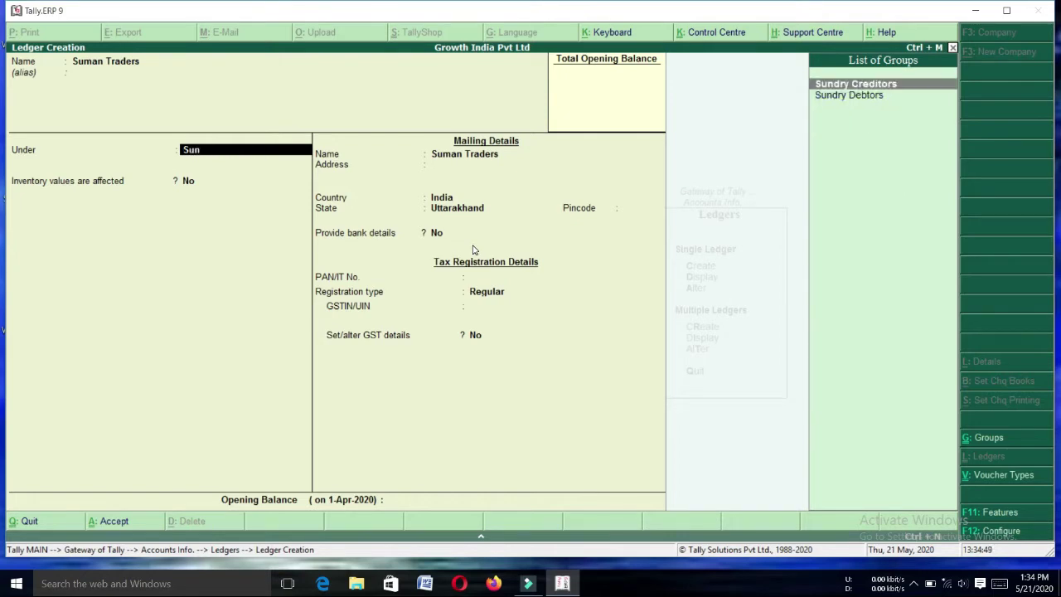
key("Return")
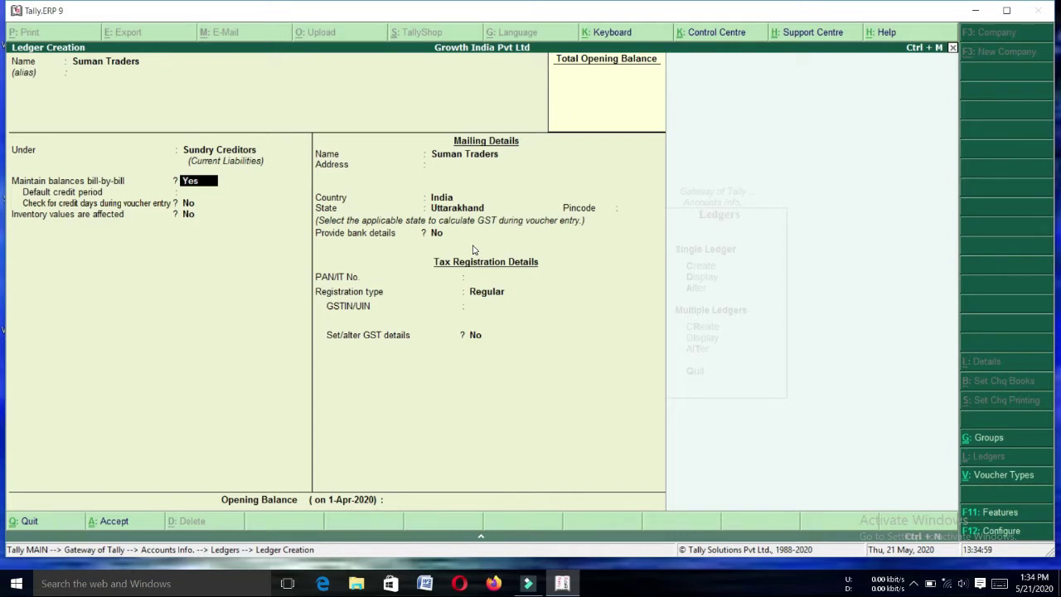
Step: Keep bill-by-bill balances on for Suman Traders and set the default credit period to 15 days
key("Return")
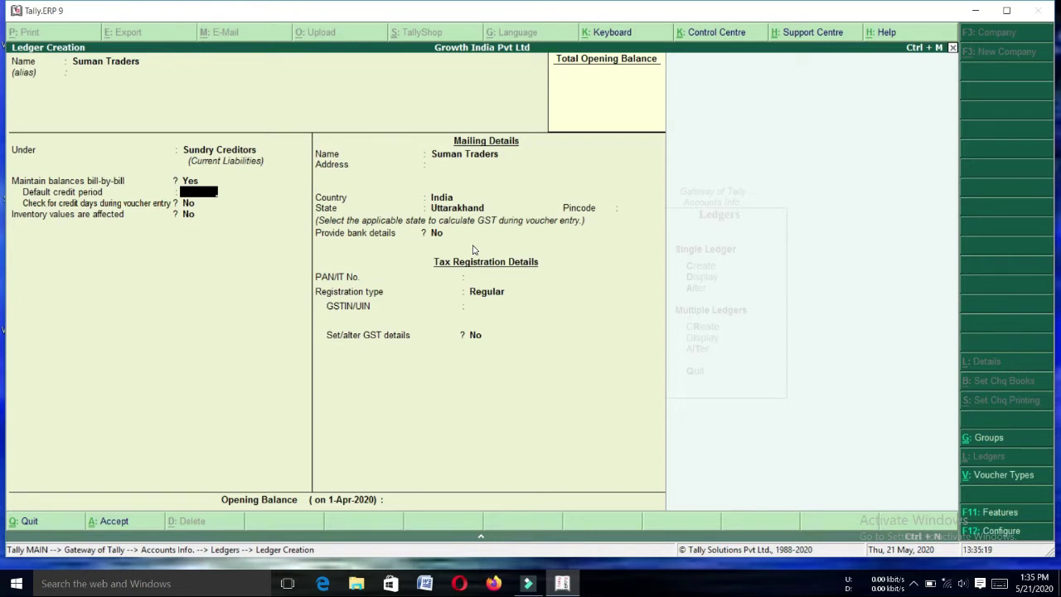
type("15")
key("Return")
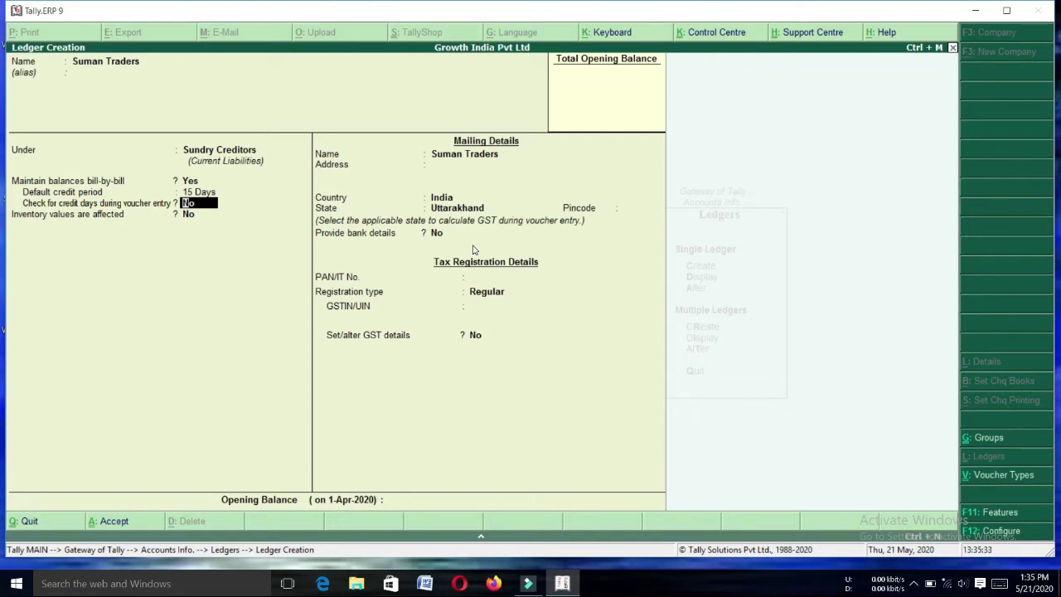
Step: Keep the state as Uttarakhand and the registration type as Regular, leaving the supplier's address, pincode and PAN blank
key("Return")
key("Return")
key("Return")
key("Return")
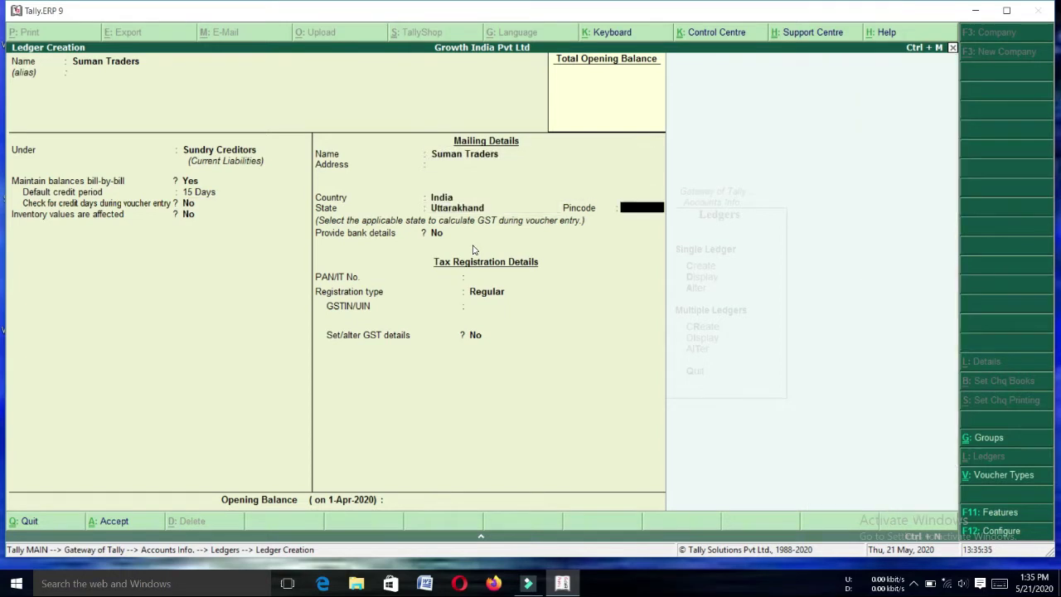
key("Return")
key("Return")
key("Return")
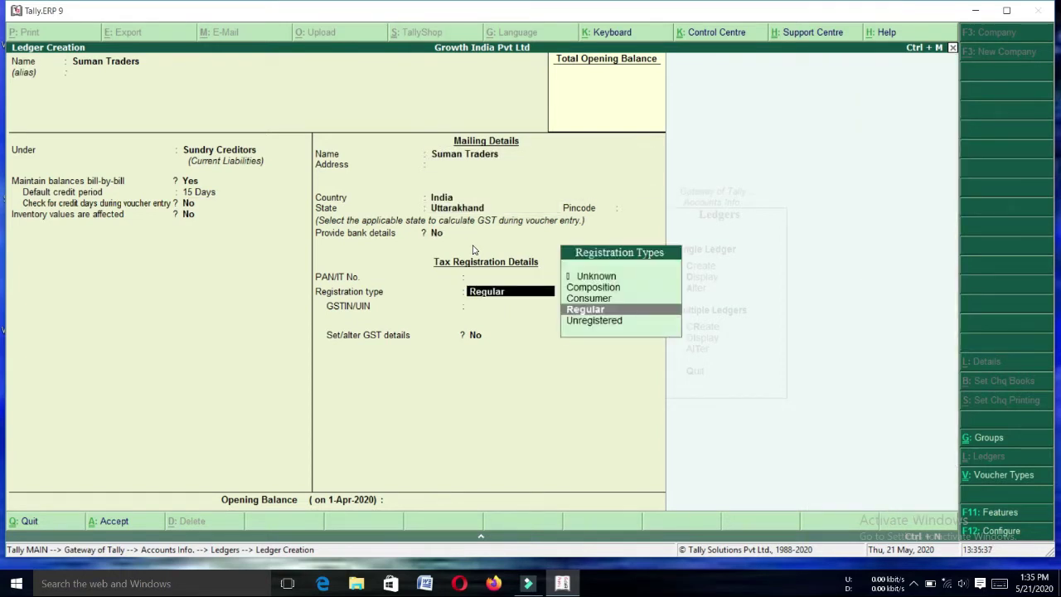
key("Return")
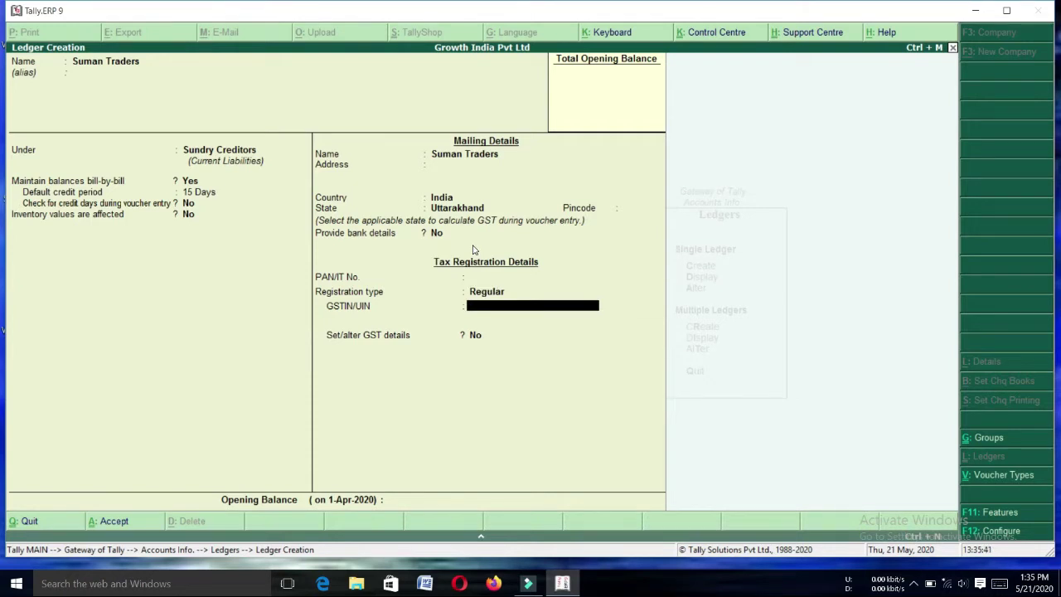
Step: Enter the supplier's GSTIN without setting further GST details, and save the Suman Traders ledger
type("05KJLHY7894P4Z5")
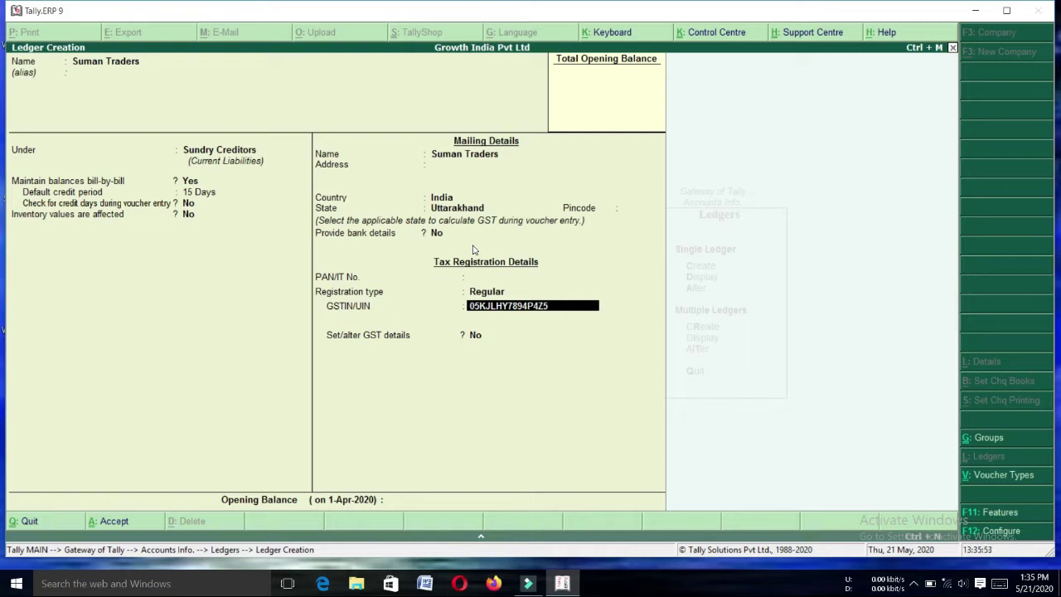
key("Return")
key("Return")
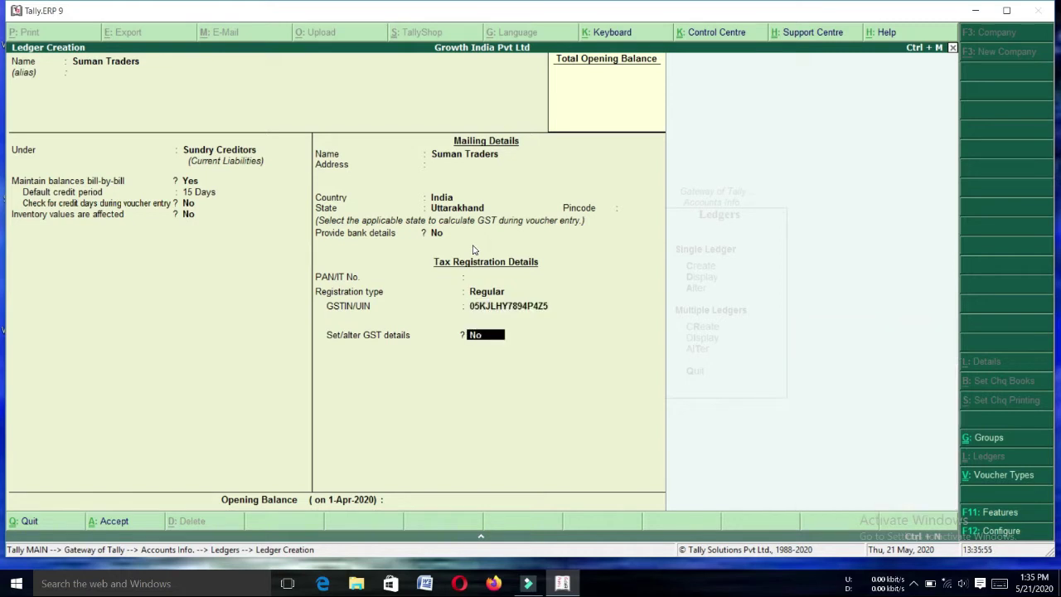
key("Return")
key("Return")
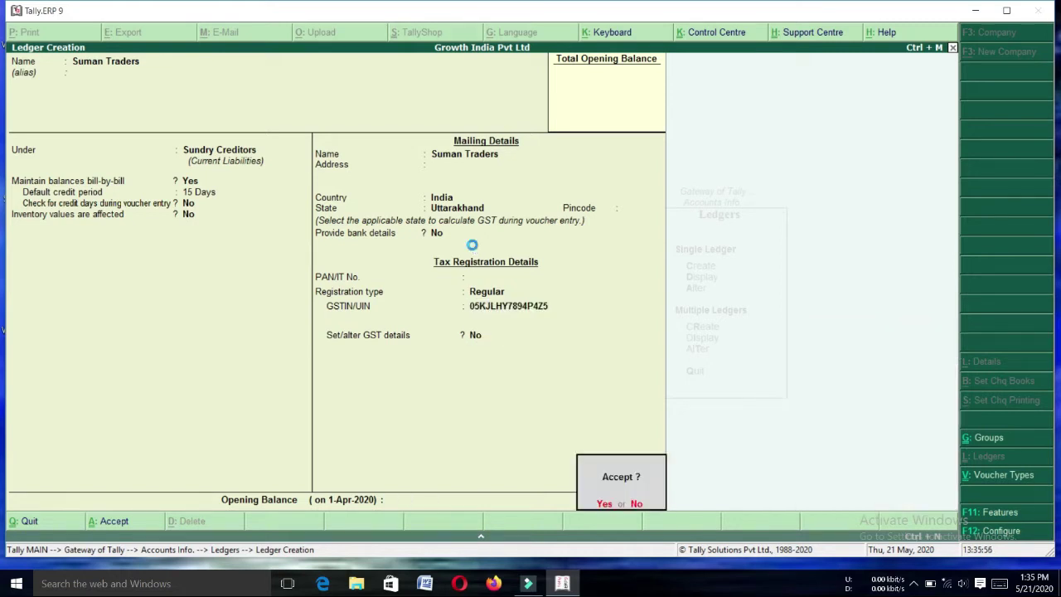
key("Return")
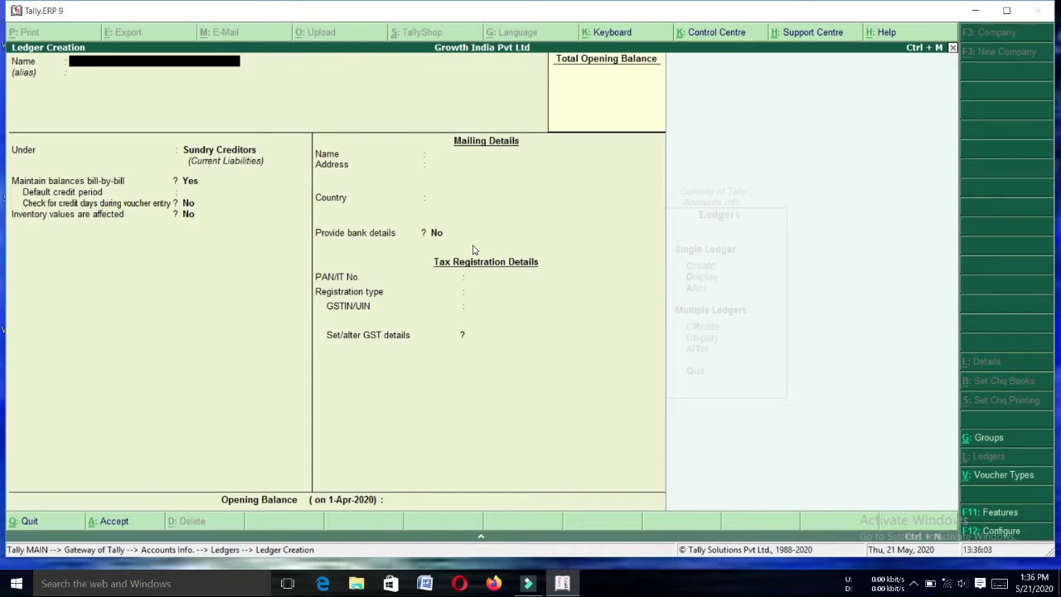
Step: Start a second ledger with the customer's name and assign it to the Sundry Debtors group
type("Kunal")
key("Return")
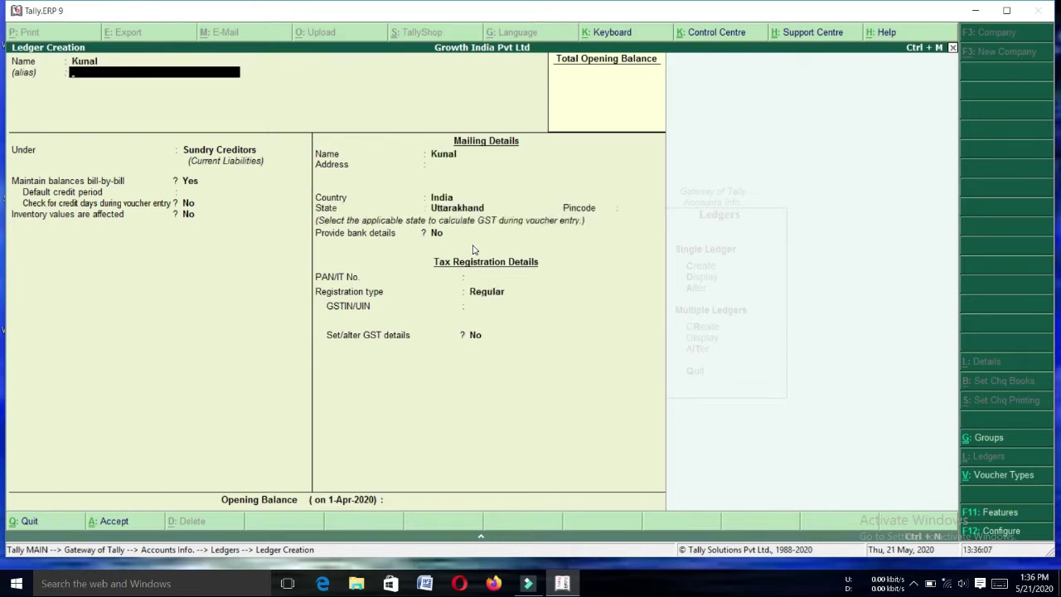
key("Return")
key("Down")
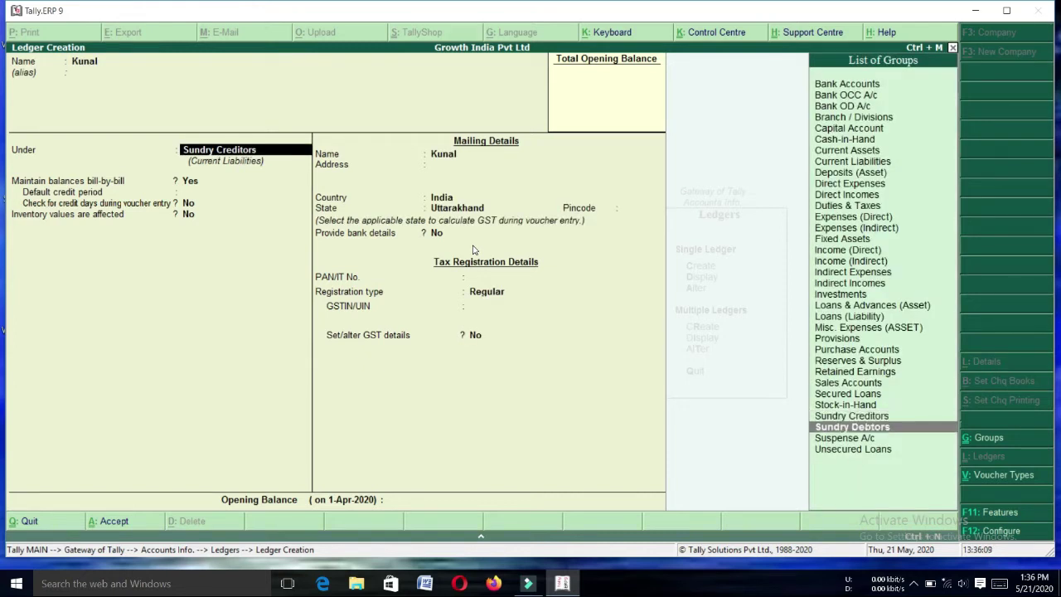
key("Return")
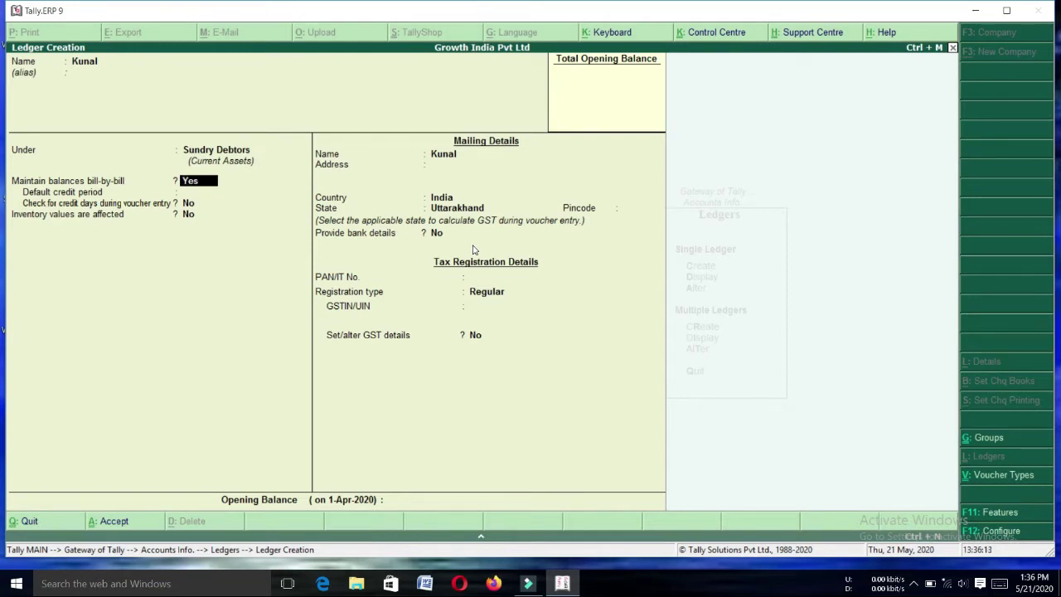
Step: Keep bill-by-bill balances on for the customer, leaving the credit period blank and the mailing details at their defaults
key("Return")
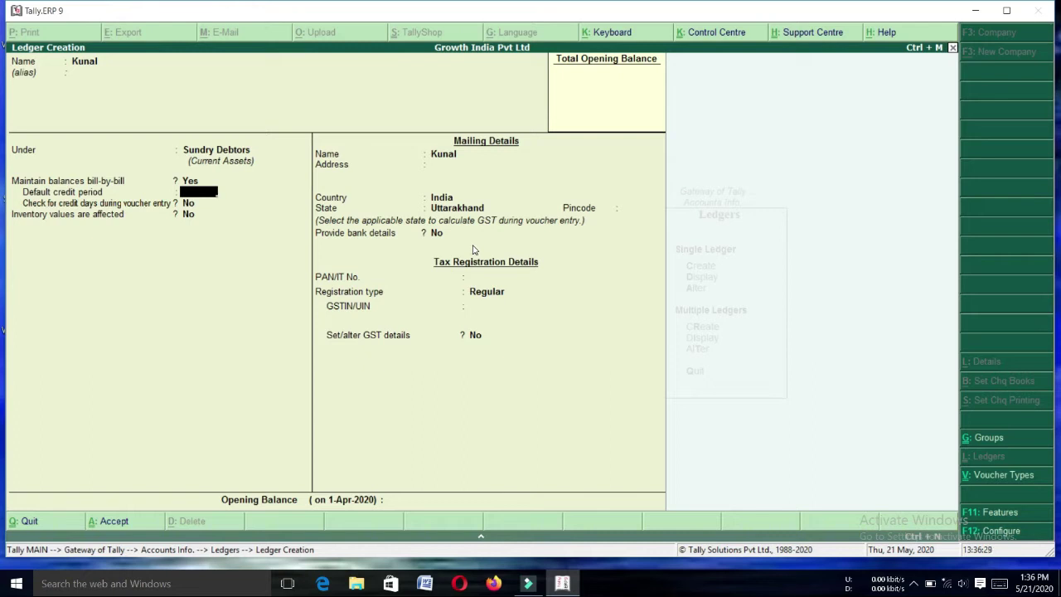
key("Return")
key("Return")
key("Return")
key("Return")
key("Return")
key("Return")
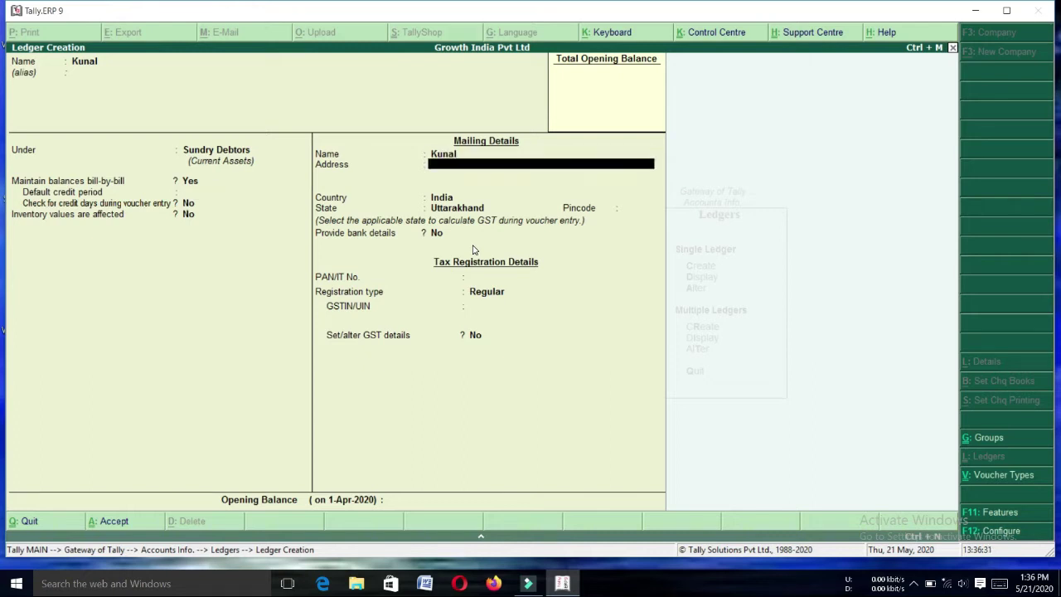
key("Return")
key("Return")
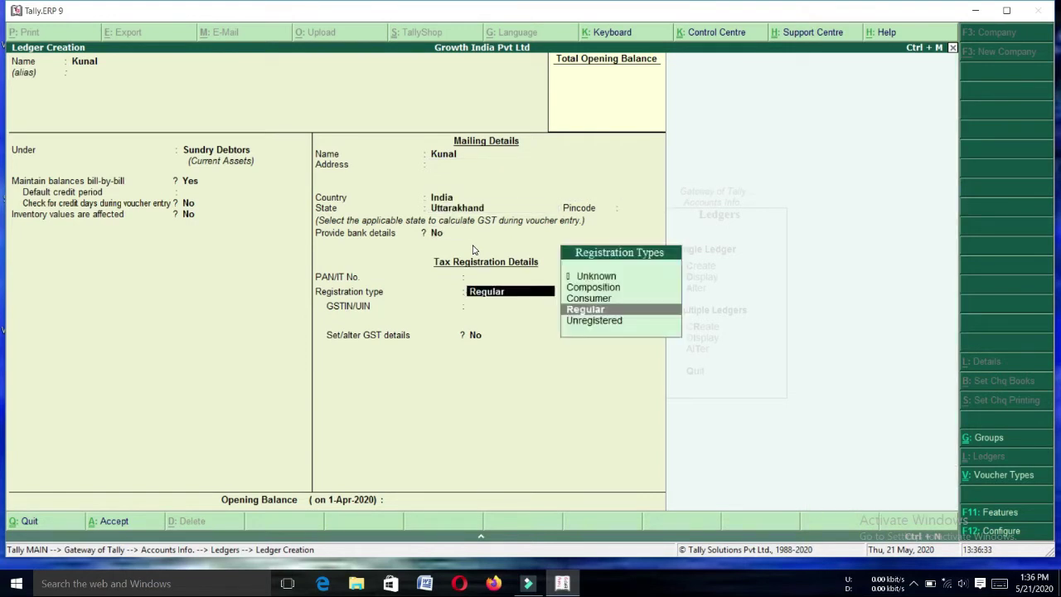
Step: Set the customer's registration type to Consumer, save the ledger and return to the Gateway of Tally
key("Up")
key("Return")
key("Return")
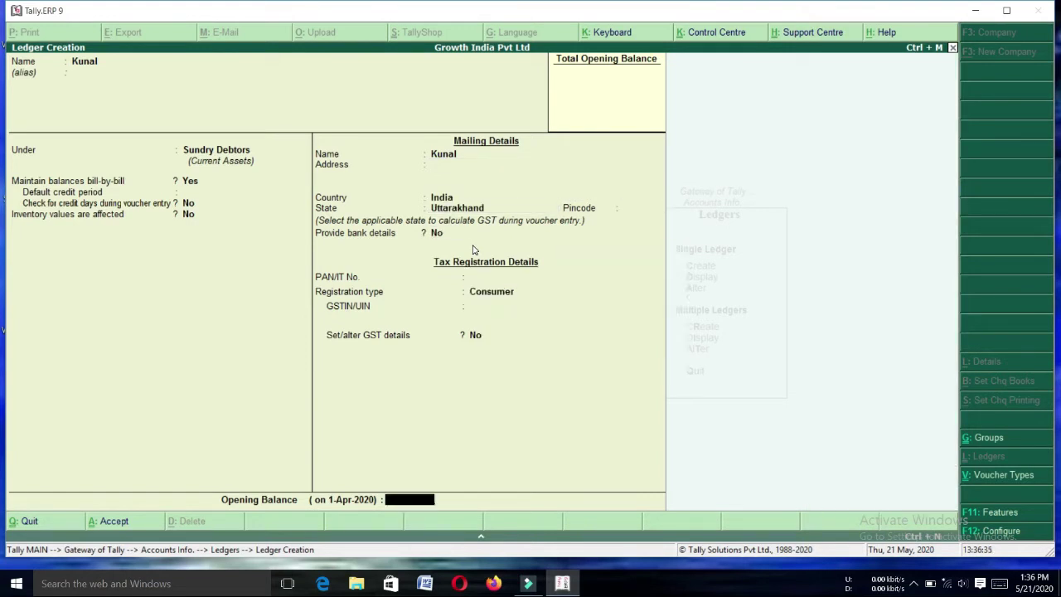
key("Return")
key("Return")
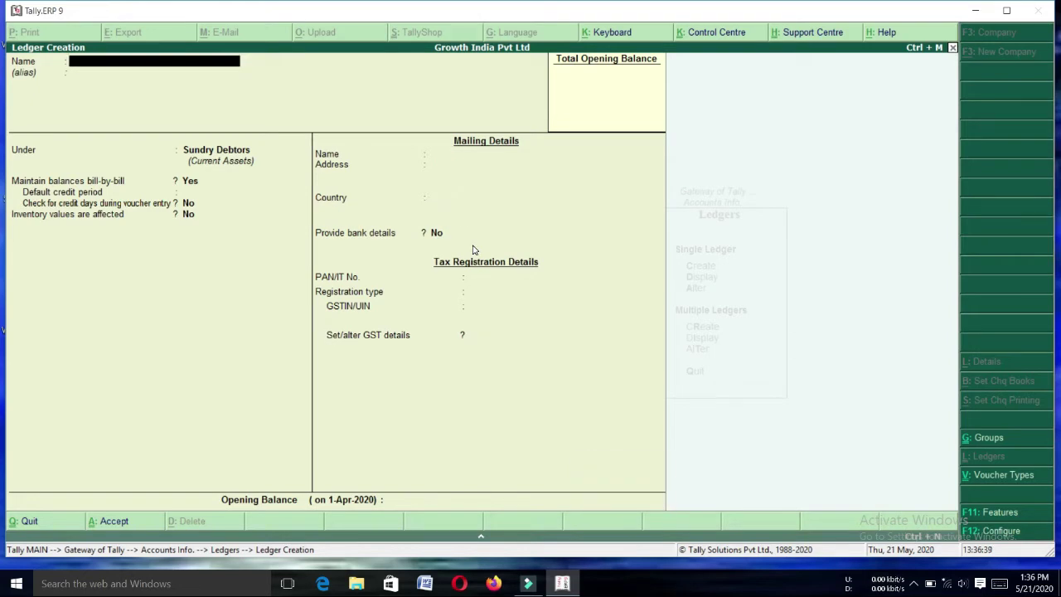
key("Escape")
key("Escape")
key("Escape")
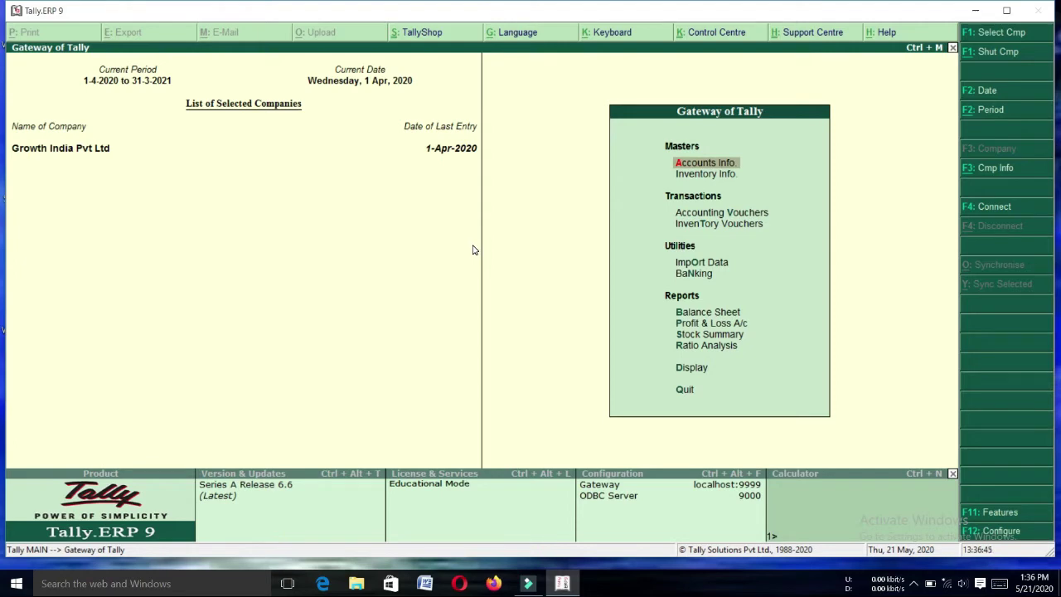
Step: Start a purchase voucher with supplier invoice number 7894 dated 1-Apr-2020
key("v")
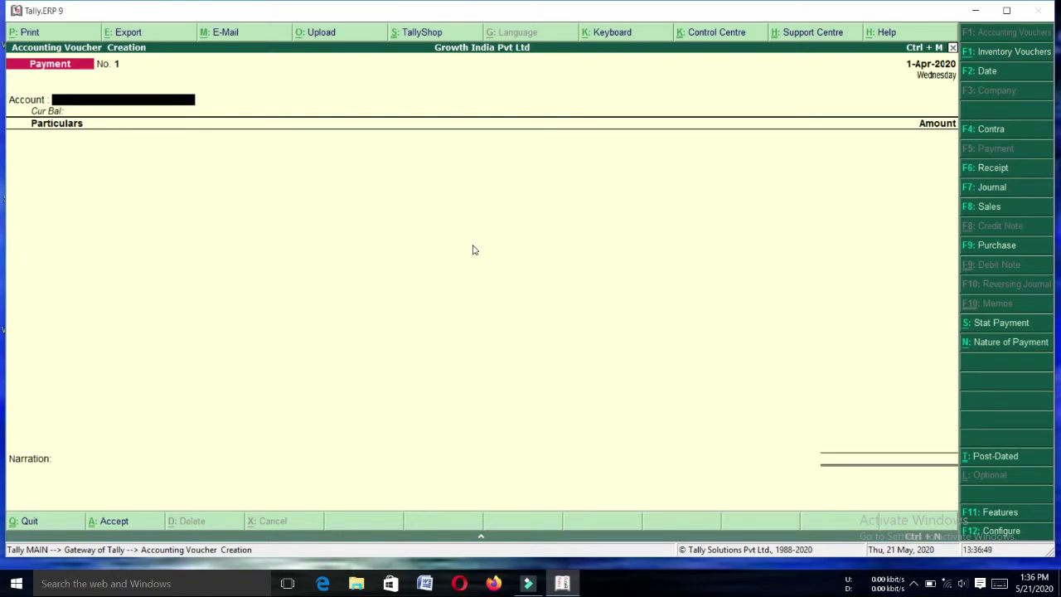
left_click(997, 247)
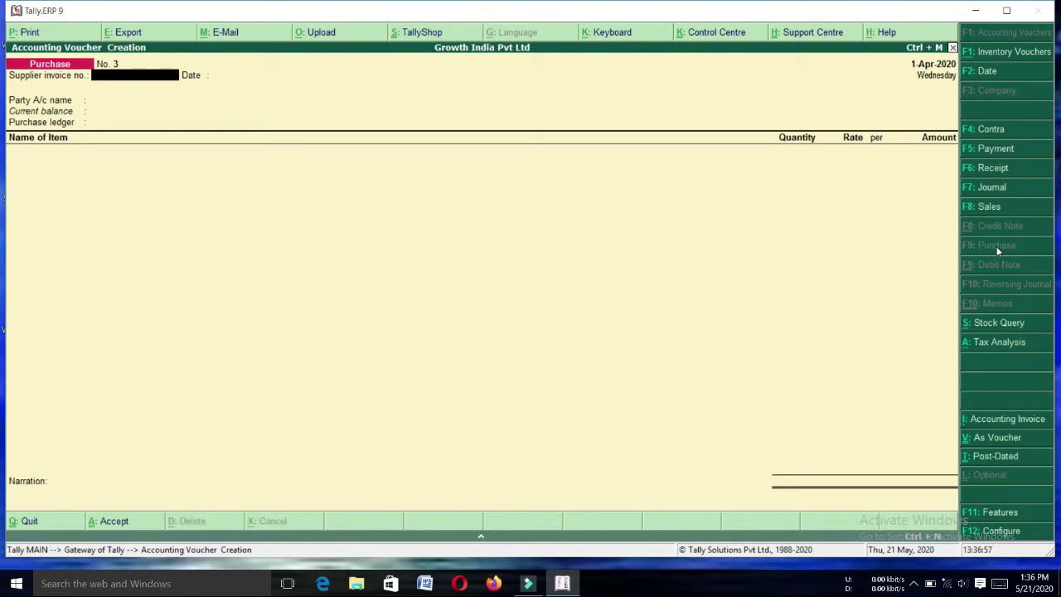
type("7894")
key("Return")
key("Return")
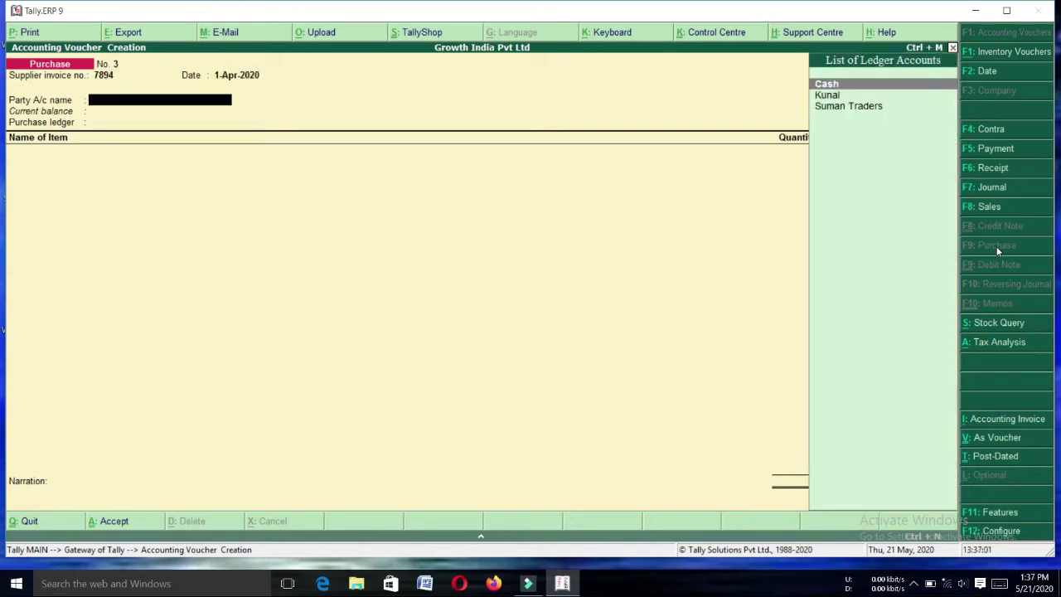
Step: Choose Suman Traders as the party account and accept the supplier's details as filled in
key("Down")
key("Down")
key("Return")
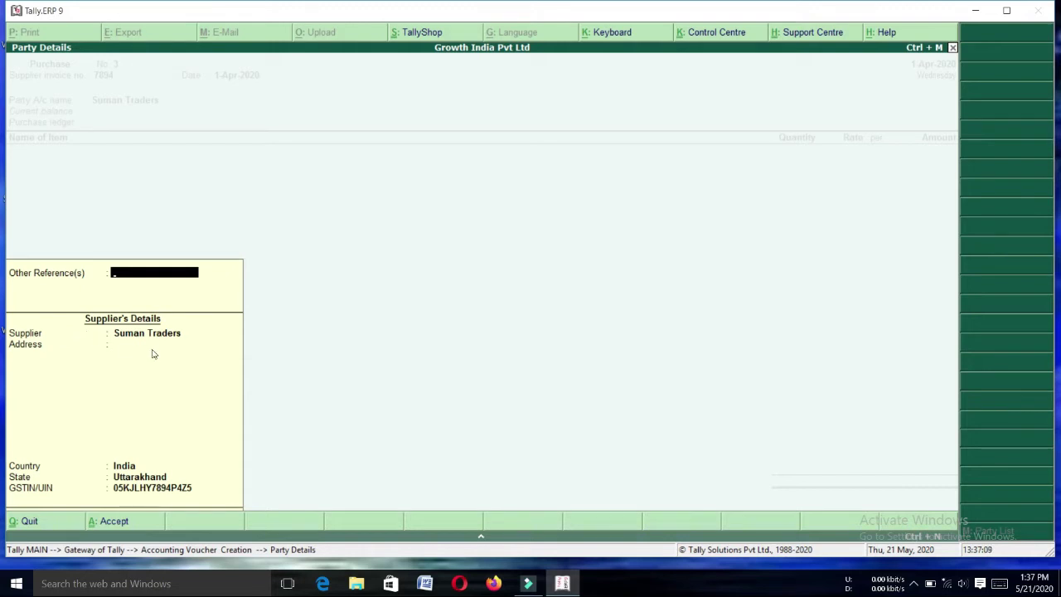
key("Return")
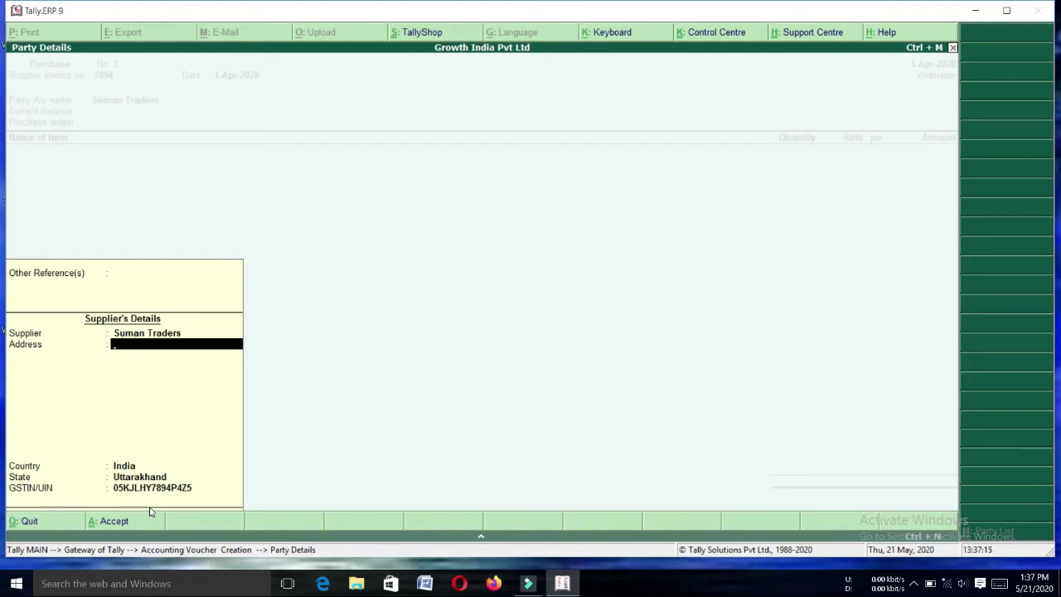
key("Return")
key("Return")
key("Return")
key("Return")
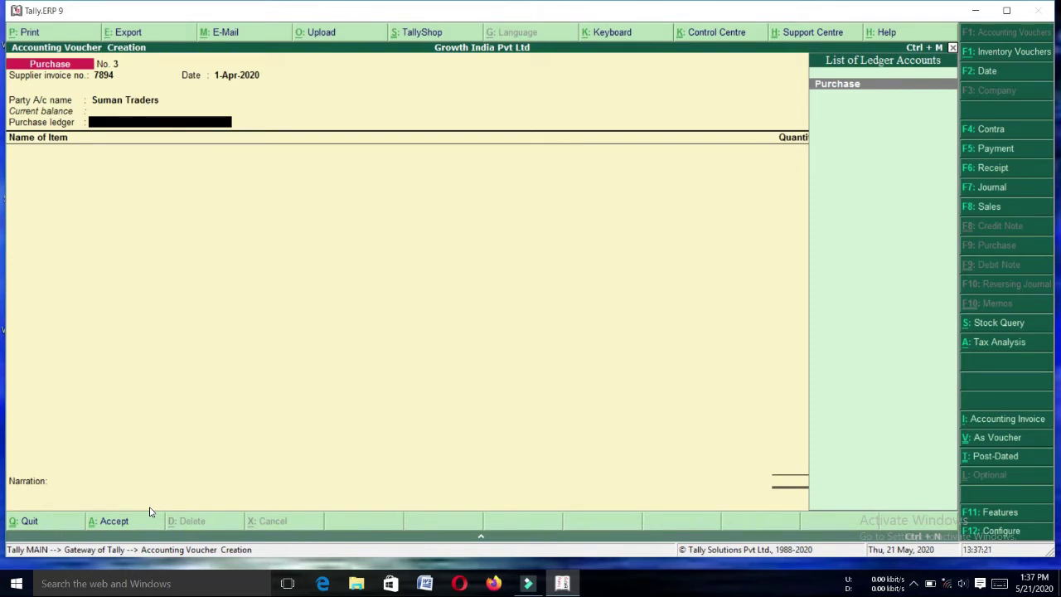
Step: Choose the Purchase ledger and add 10 nos of Cpu at a rate of 3,000.00
key("Return")
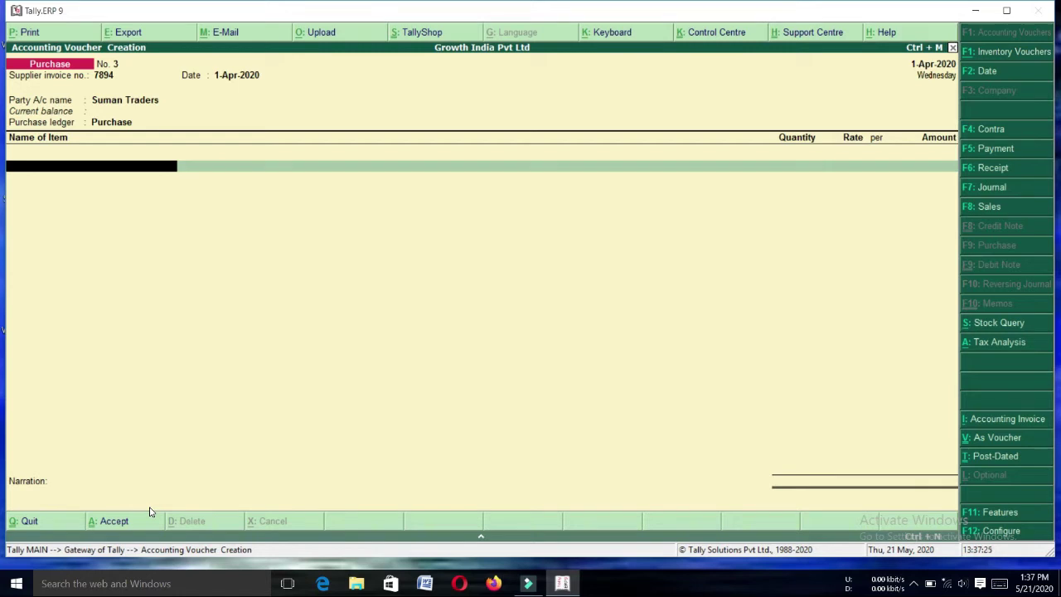
type("Cpu")
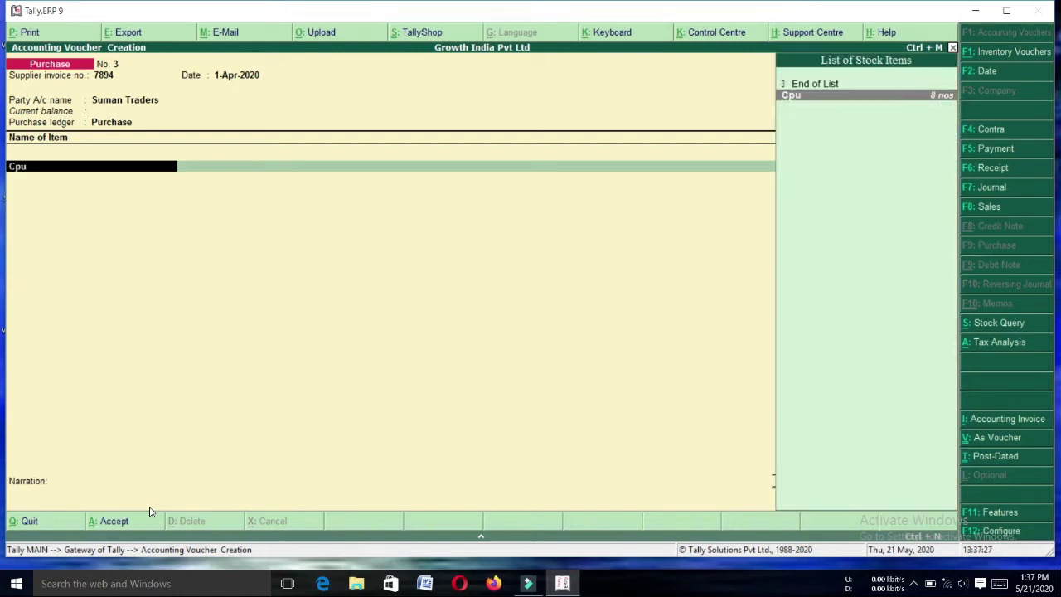
key("Return")
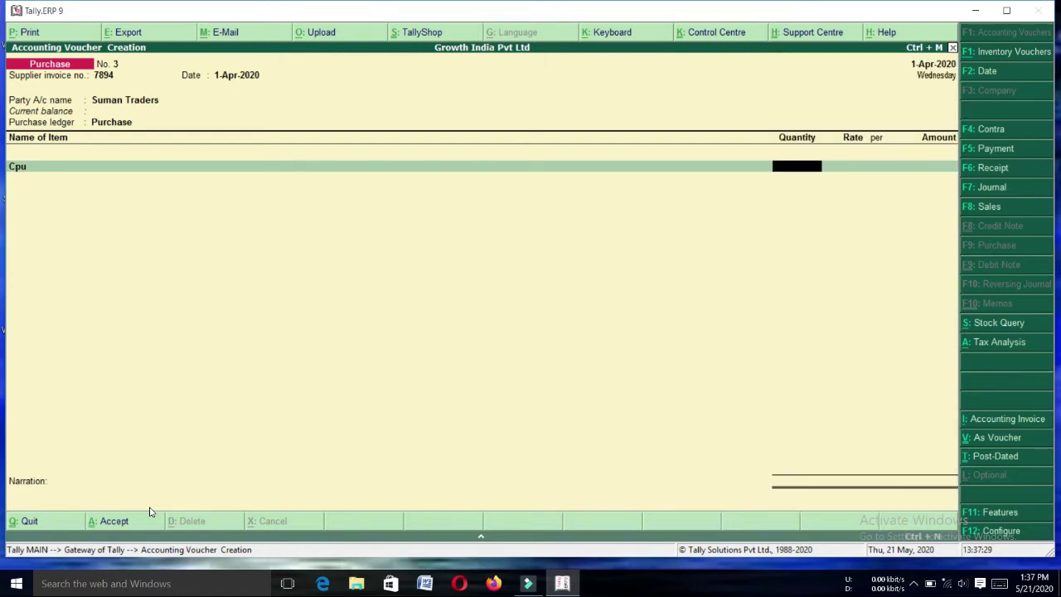
type("10")
key("Return")
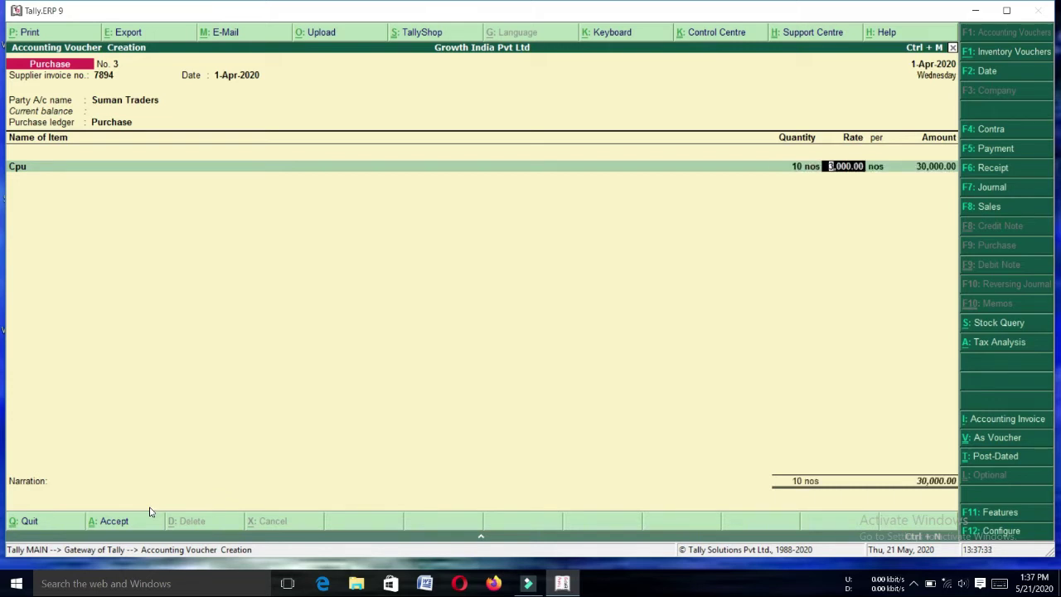
key("Return")
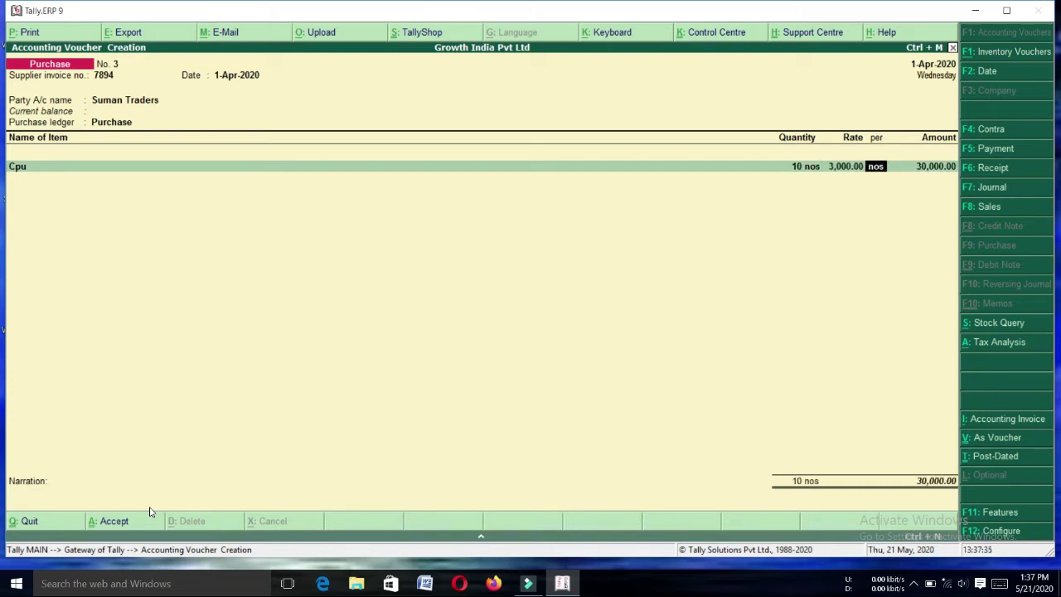
key("Return")
key("Return")
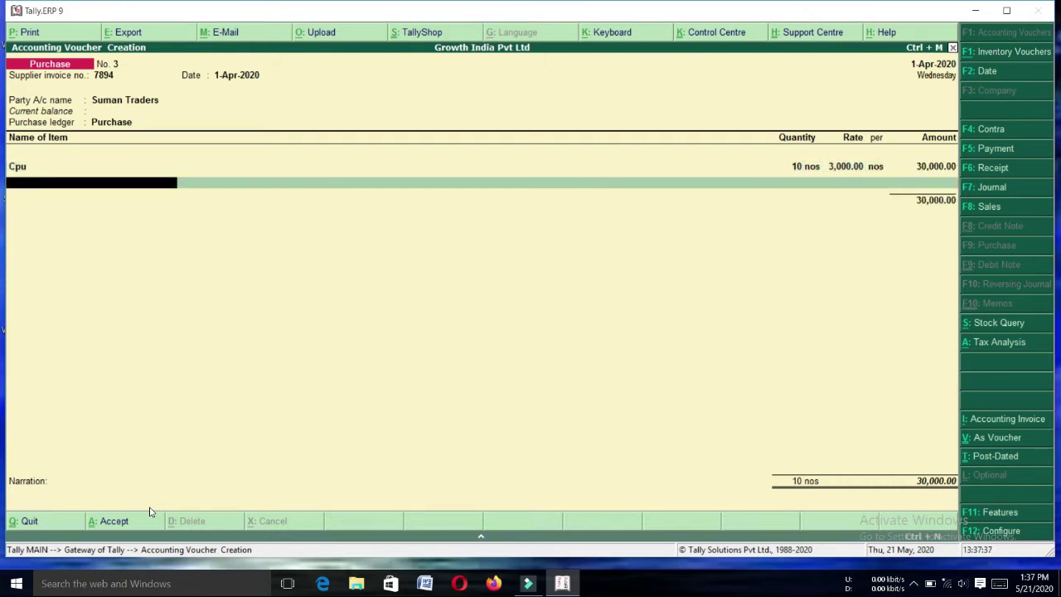
Step: Add 10 nos of Keyboard at a rate of 500.00 as the second purchase item
type("Key")
key("Return")
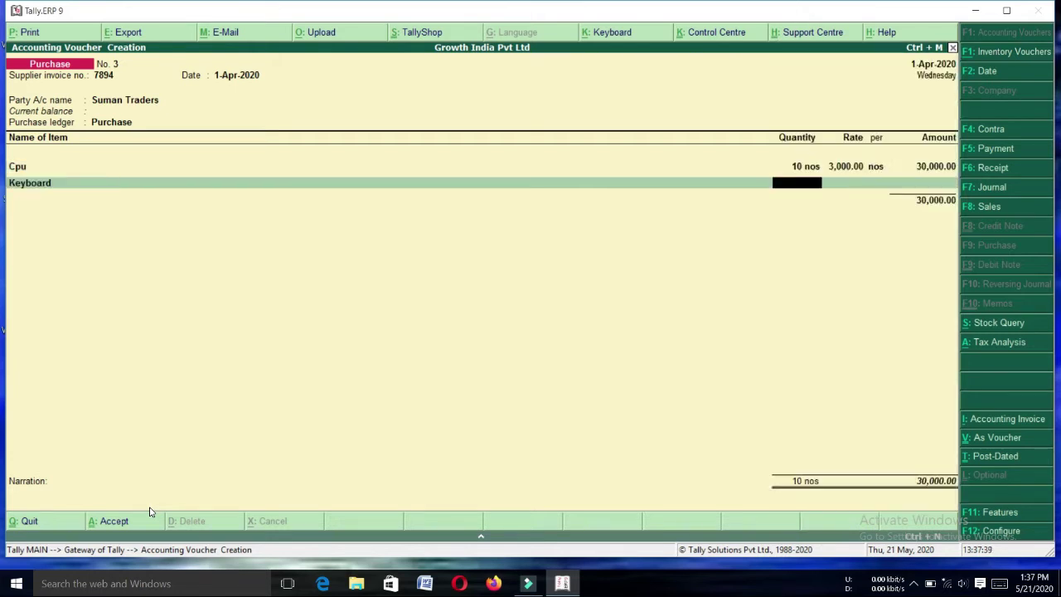
type("10")
key("Return")
key("Return")
key("Return")
key("Return")
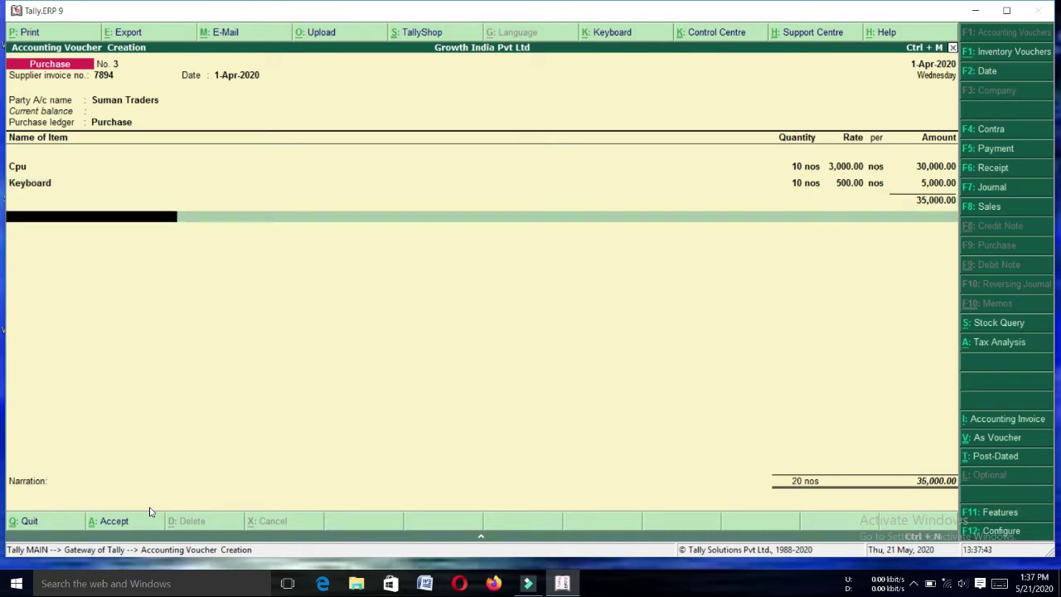
Step: End the item list, add the Cgst and Sgst tax ledgers and leave the narration blank
key("Return")
type("Cg")
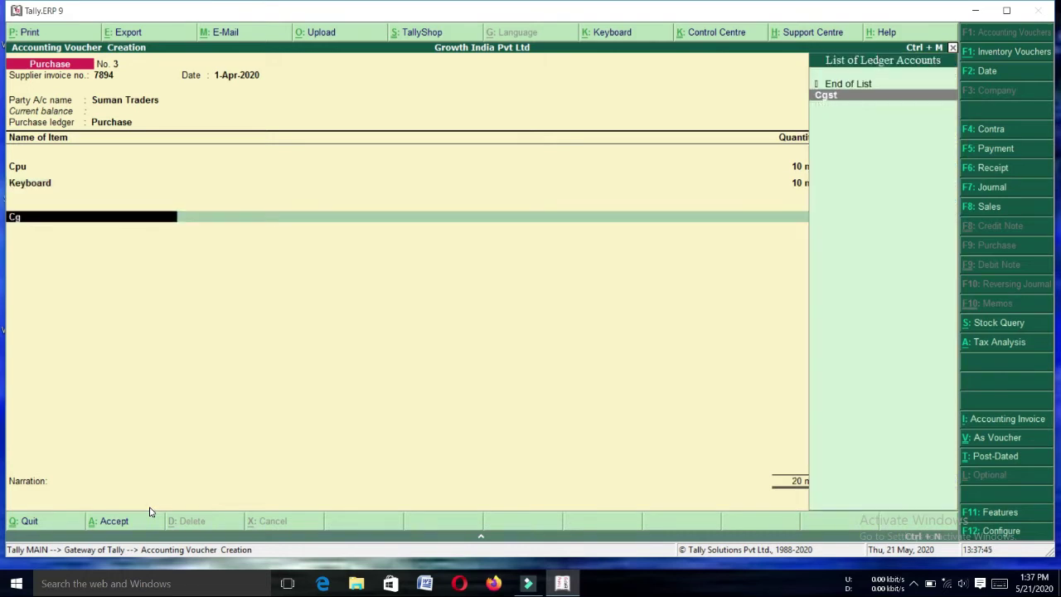
key("Return")
key("Return")
type("Sg")
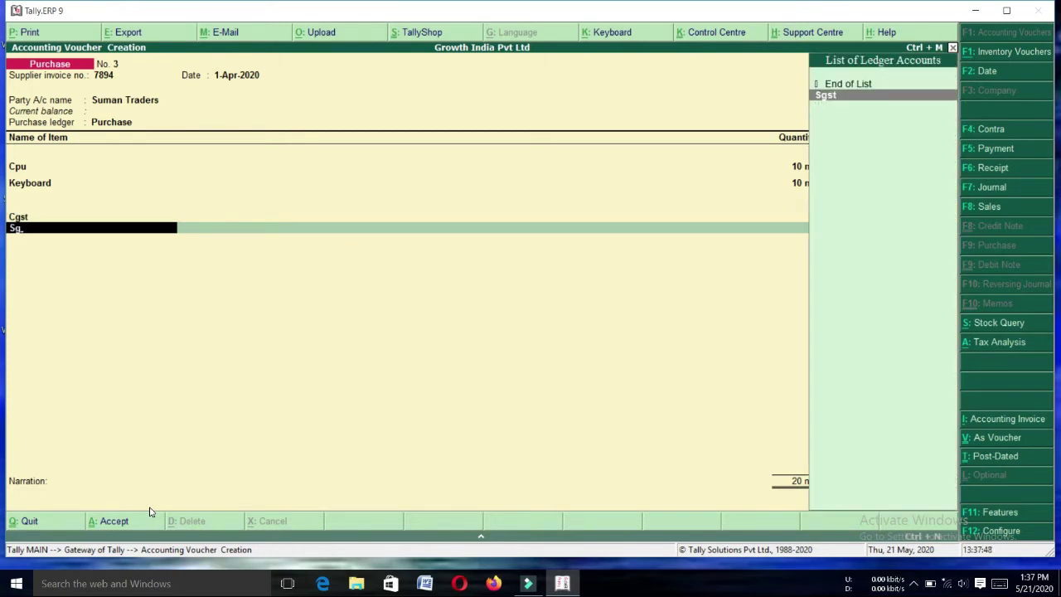
key("Return")
key("Return")
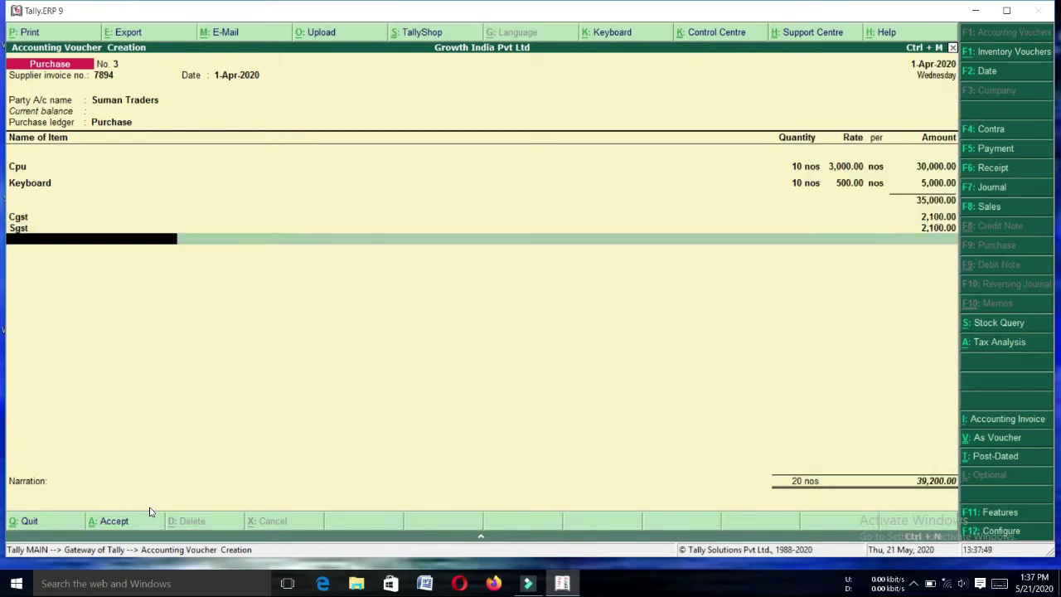
key("Return")
key("Return")
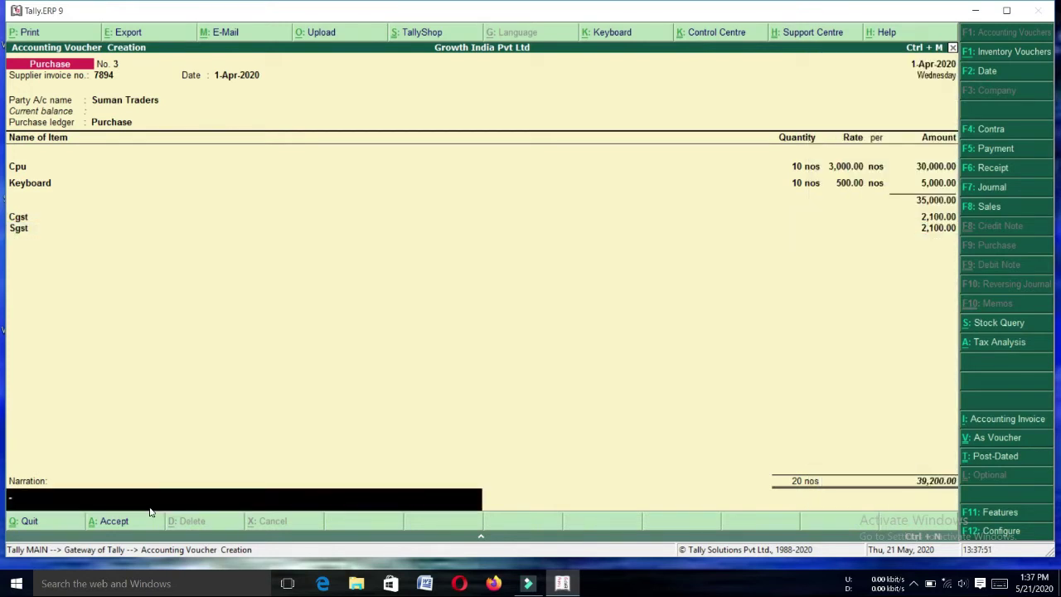
key("BackSpace")
key("Return")
Step: Set Use defaults for bill allocations to No in the purchase invoice configuration and save it
key("F12")
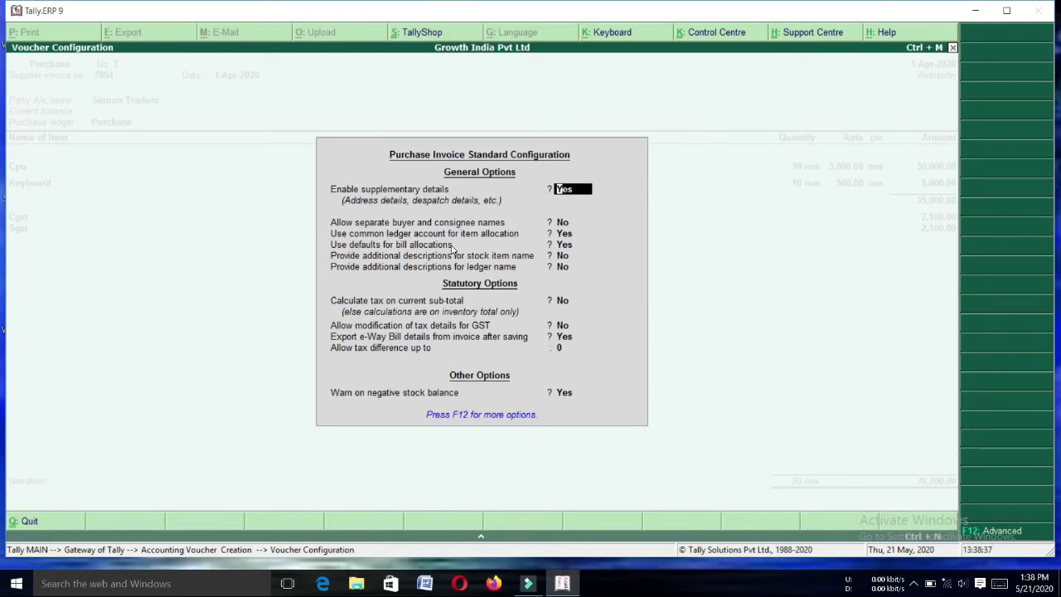
key("Return")
key("Return")
key("Return")
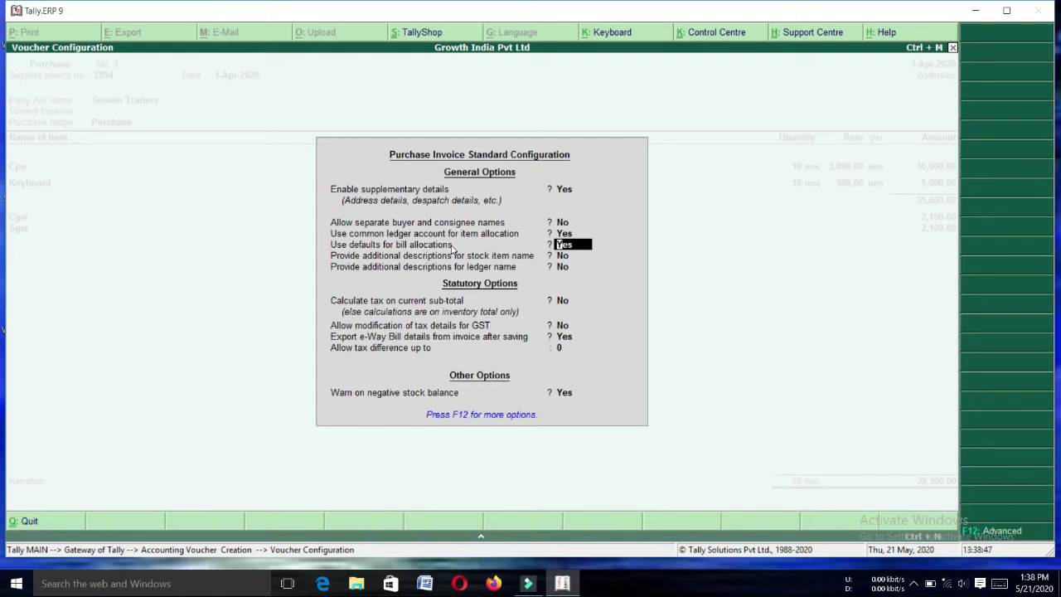
type("n")
key("Return")
key("Return")
key("Return")
key("Return")
key("Return")
key("Return")
key("Return")
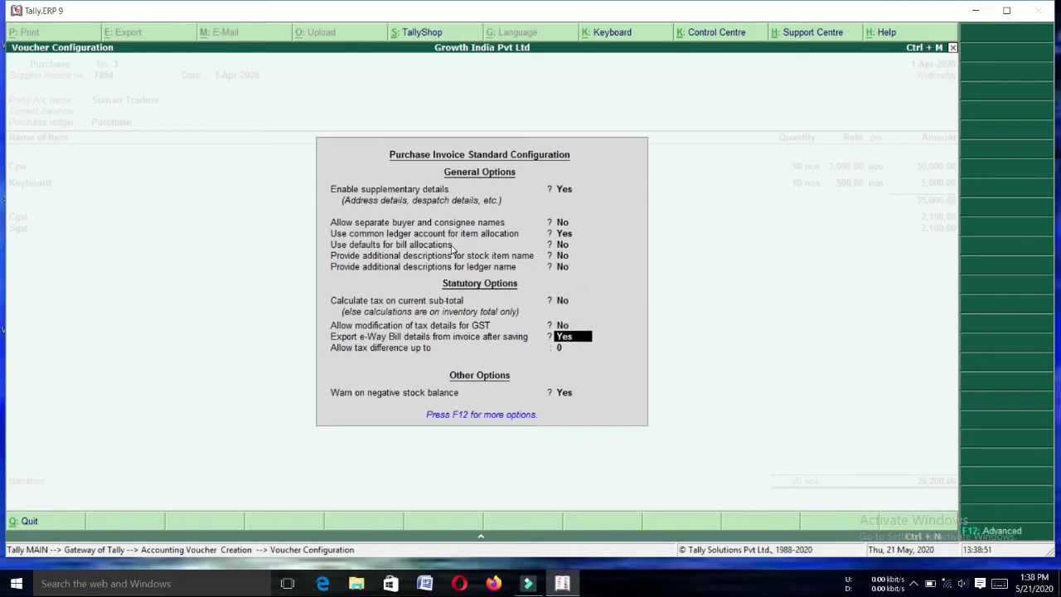
key("Return")
key("Return")
key("Return")
Step: Reconfirm the voucher's party details, stock items and tax lines to reach the bill-wise details for Suman Traders
key("Return")
key("Return")
key("Return")
key("Return")
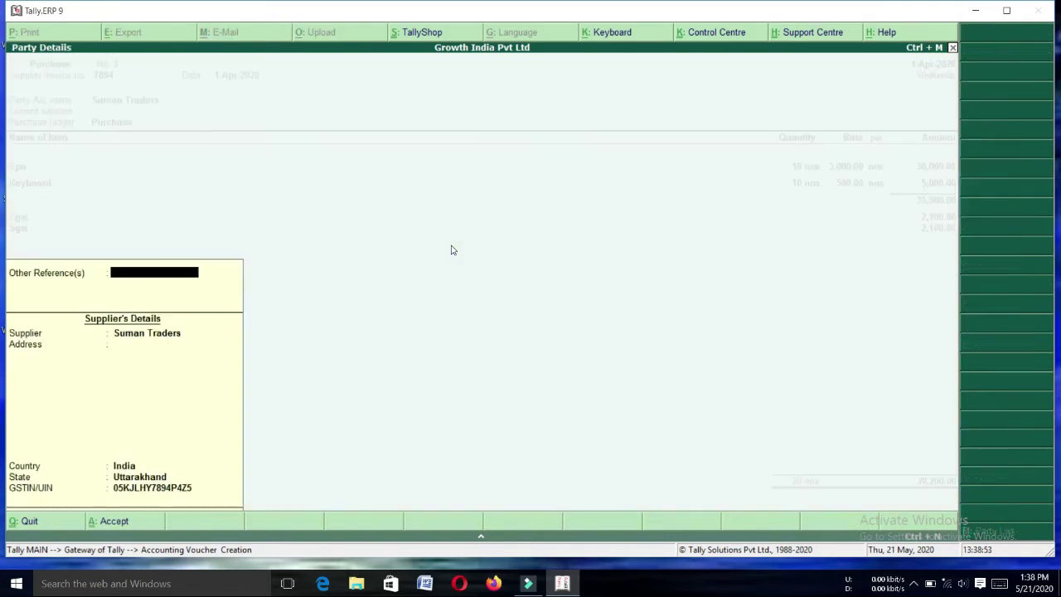
key("Return")
key("Return")
key("Return")
key("Return")
key("Return")
key("Return")
key("Return")
key("Return")
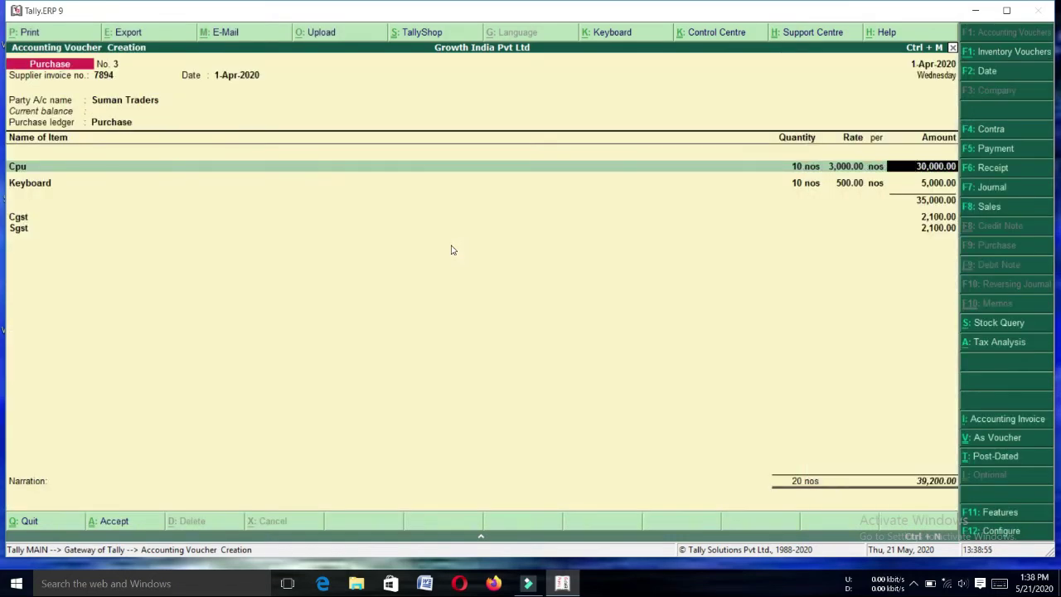
key("Return")
key("Return")
key("Return")
key("Return")
key("Return")
key("Return")
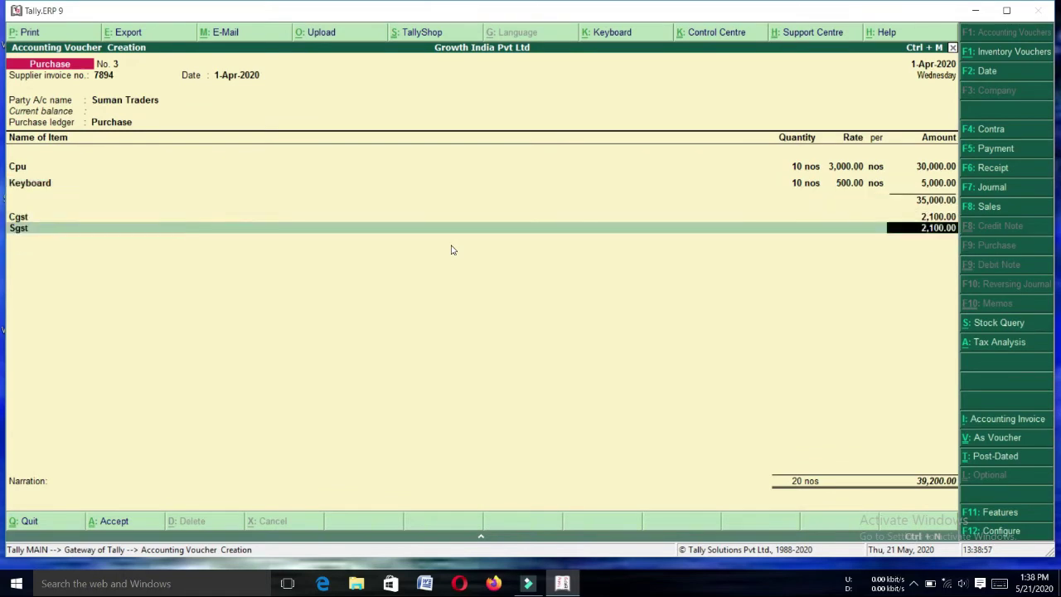
key("Return")
key("Return")
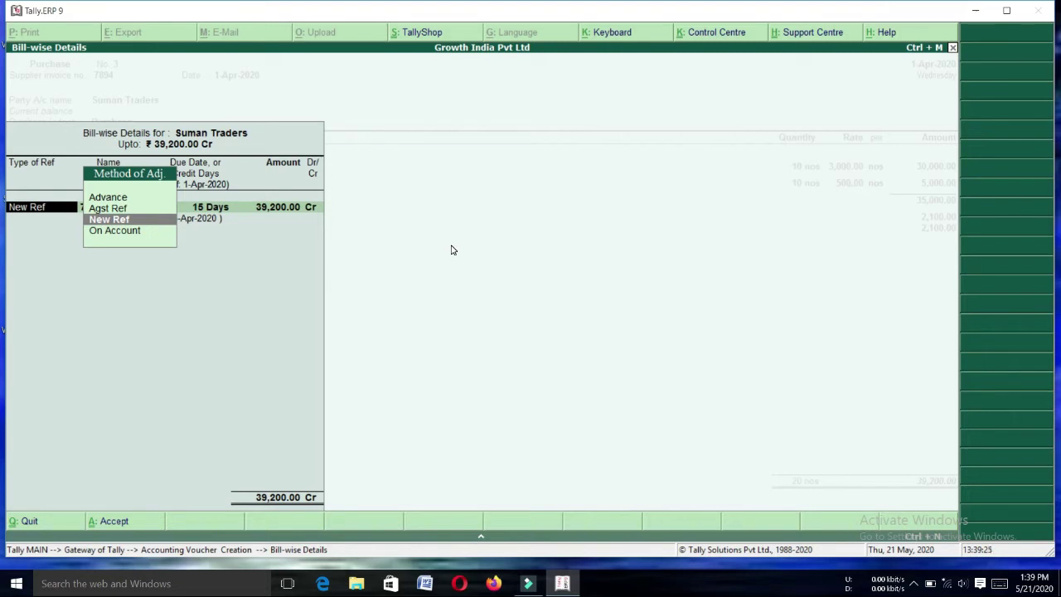
Step: Allocate the 39,200.00 Cr bill as New Ref 7894 with 15 days' credit, save the purchase voucher and return to the Gateway of Tally
key("Up")
key("Up")
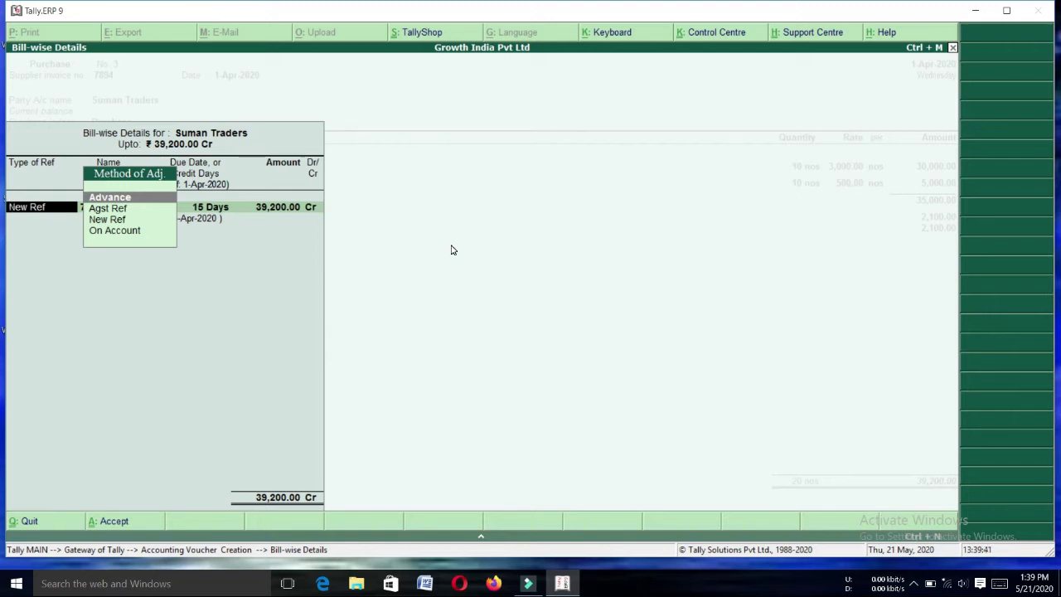
key("Down")
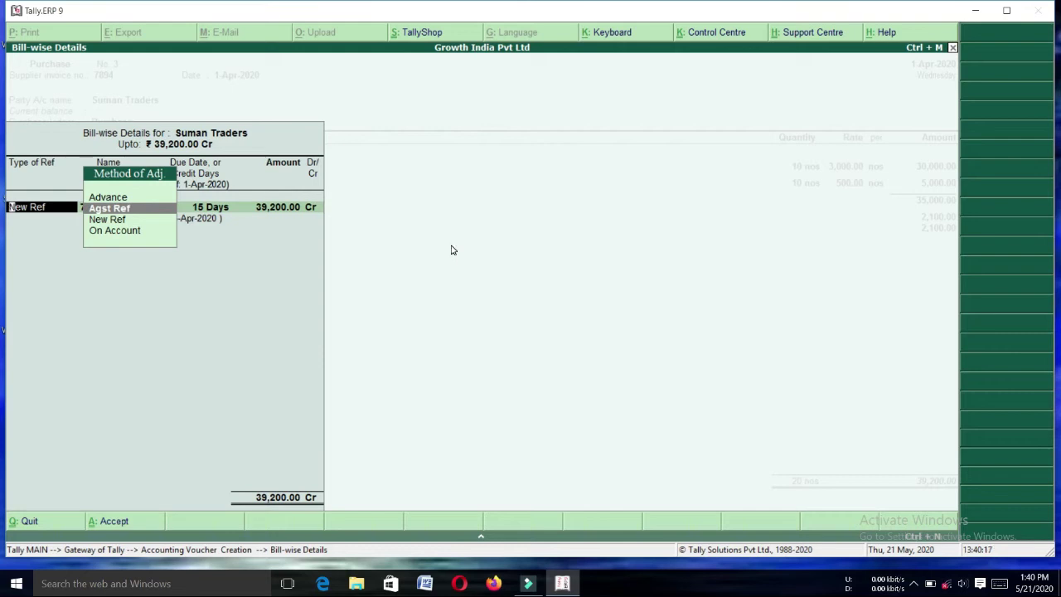
key("Down")
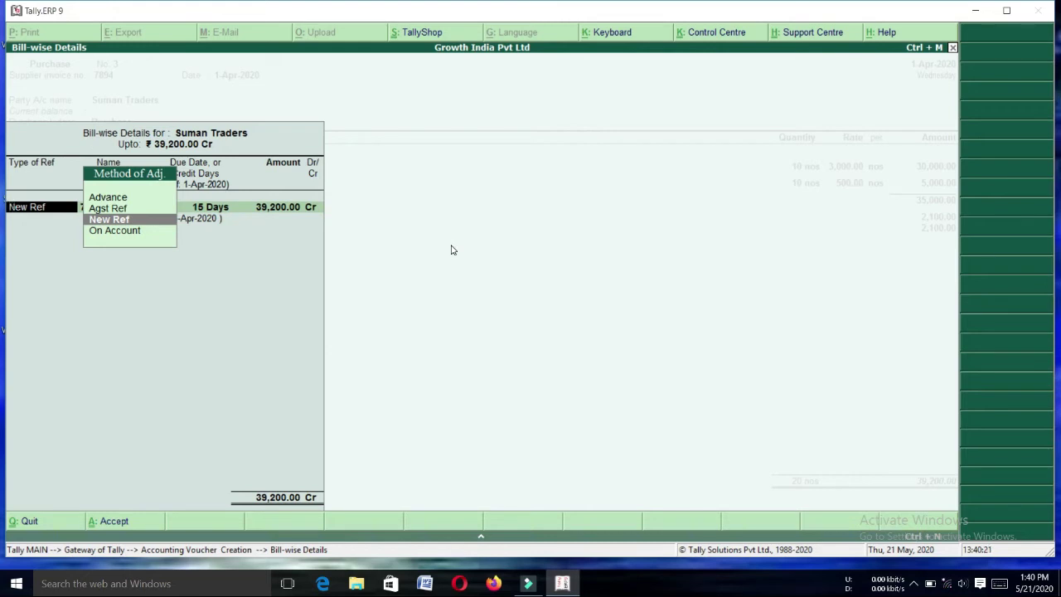
key("Return")
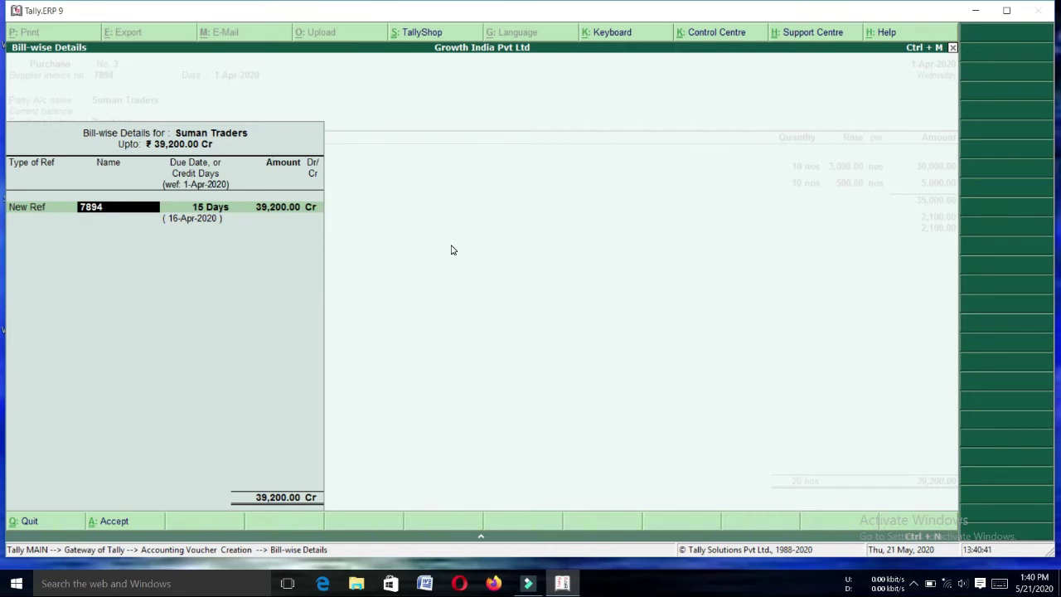
key("Return")
key("Return")
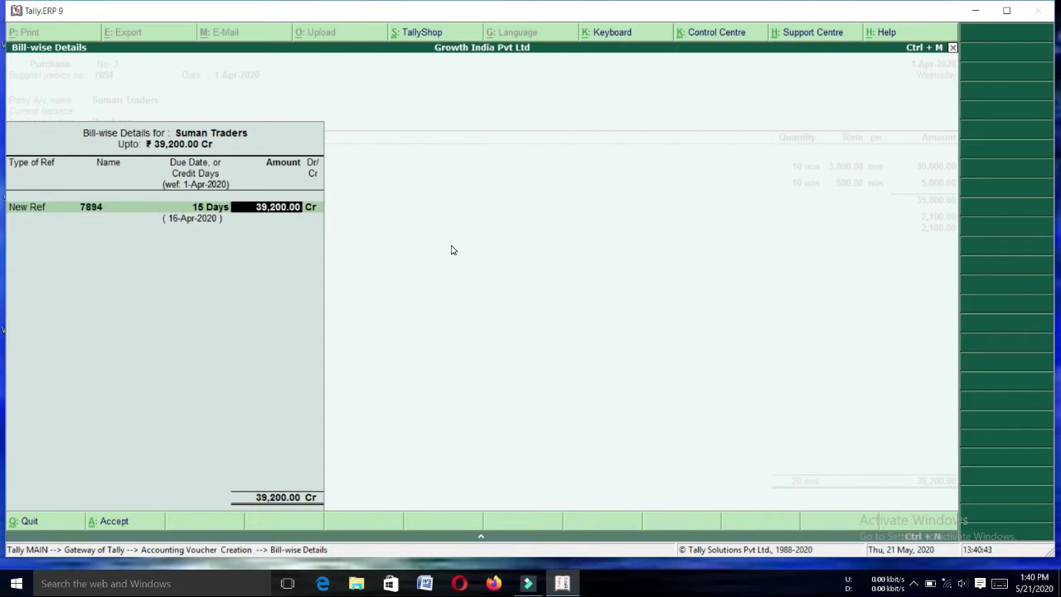
key("Return")
key("Return")
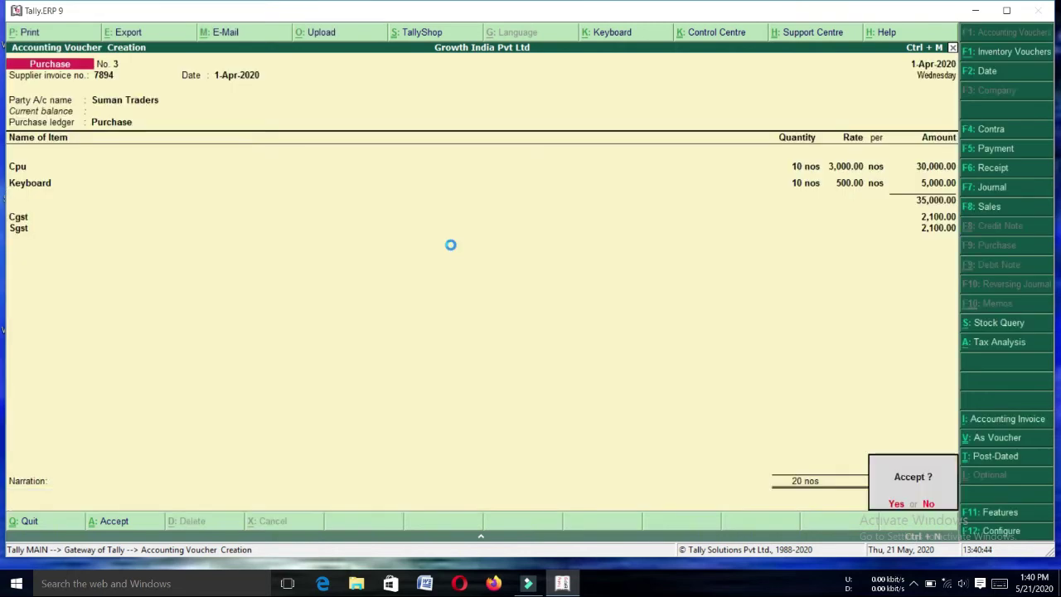
key("Return")
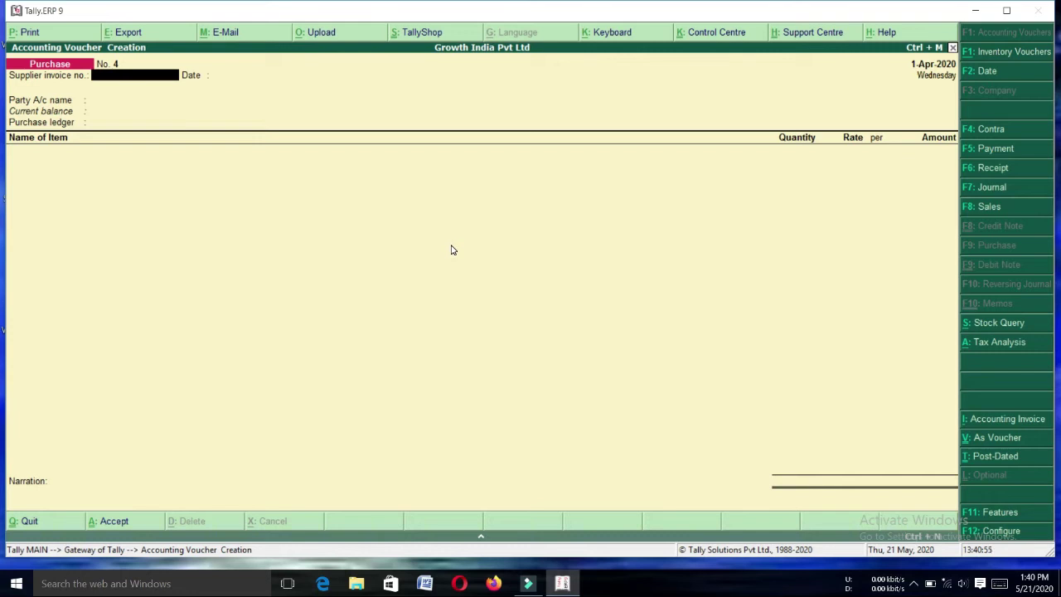
key("Escape")
key("y")
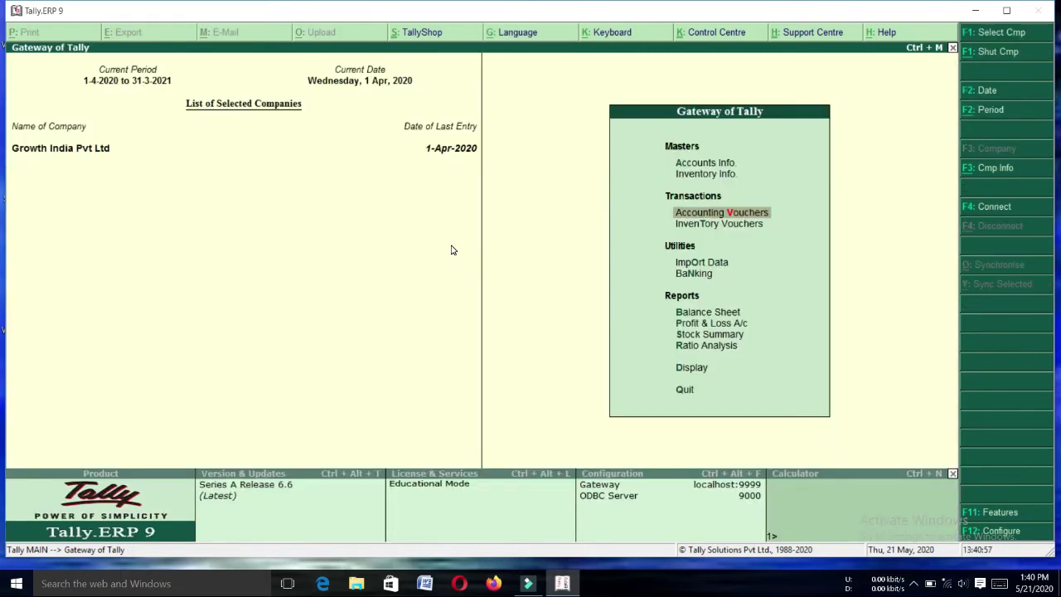
Step: Open the Statements of Accounts among the display reports
key("Down")
key("Down")
key("Down")
key("Down")
key("Down")
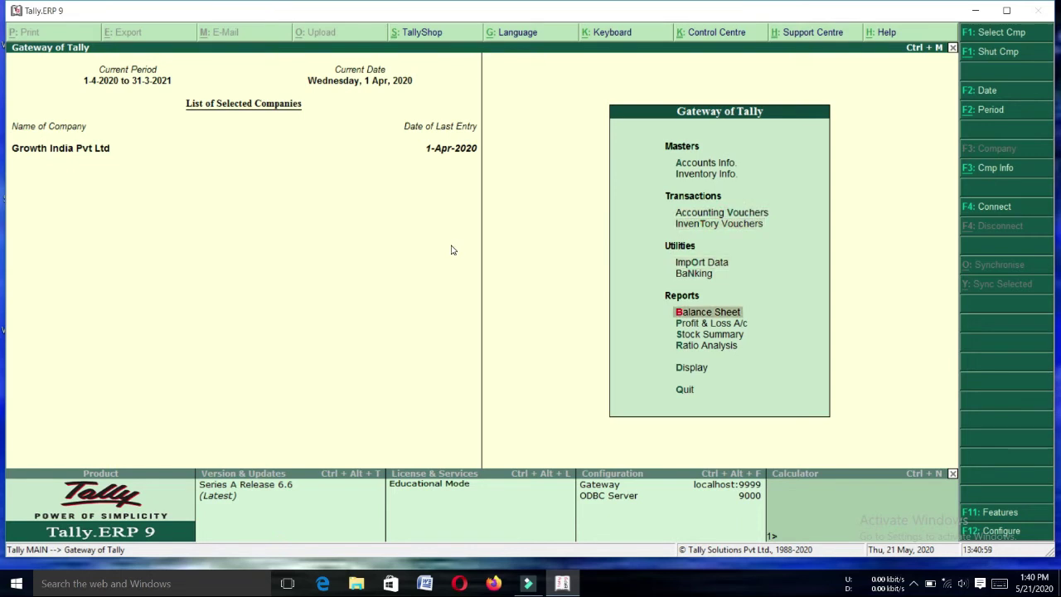
key("Down")
key("Down")
key("Down")
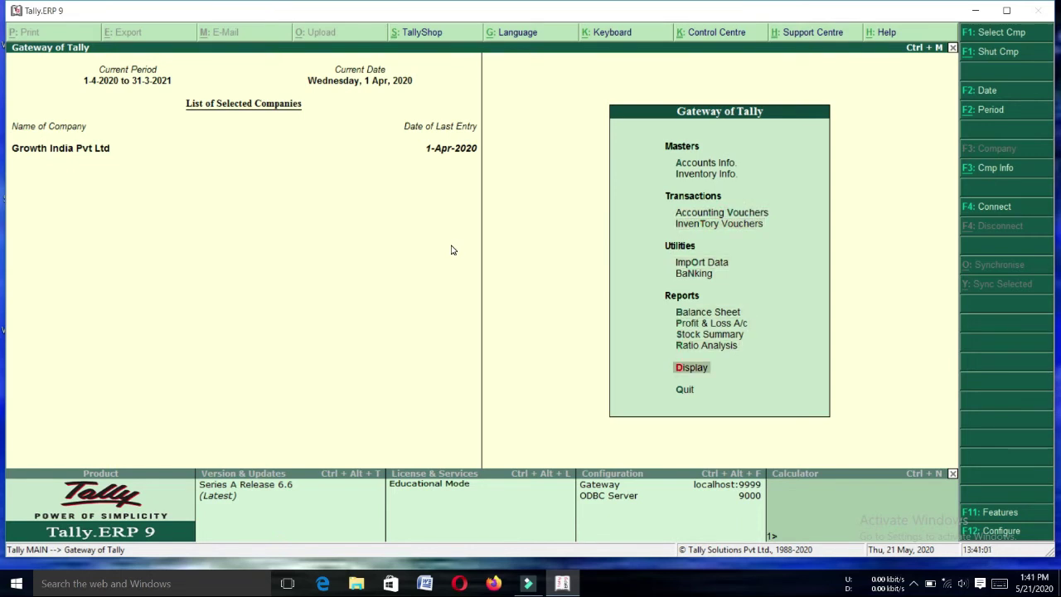
key("Return")
key("Down")
key("Down")
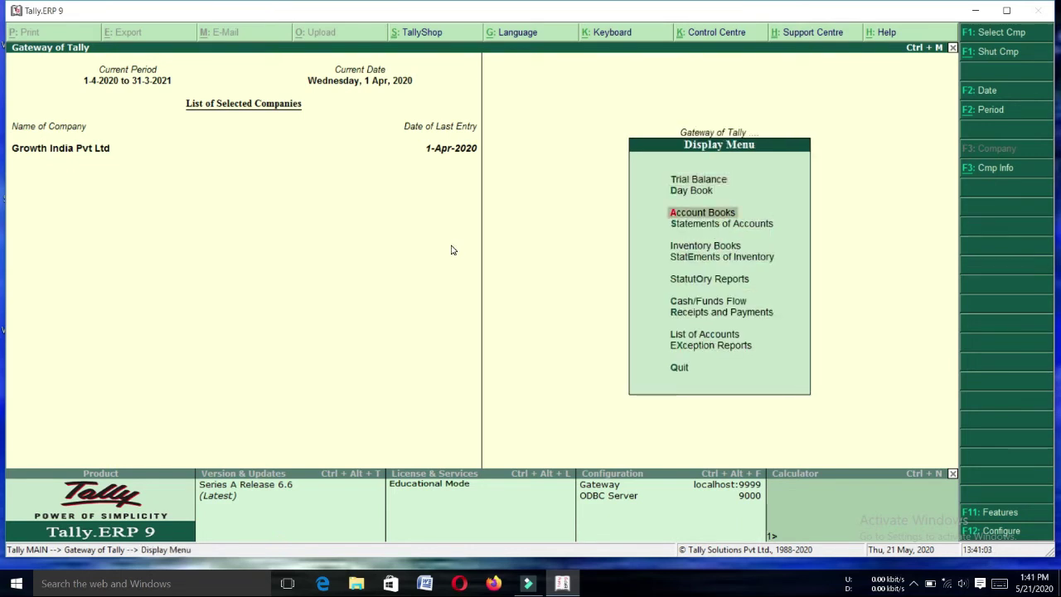
key("Down")
key("Return")
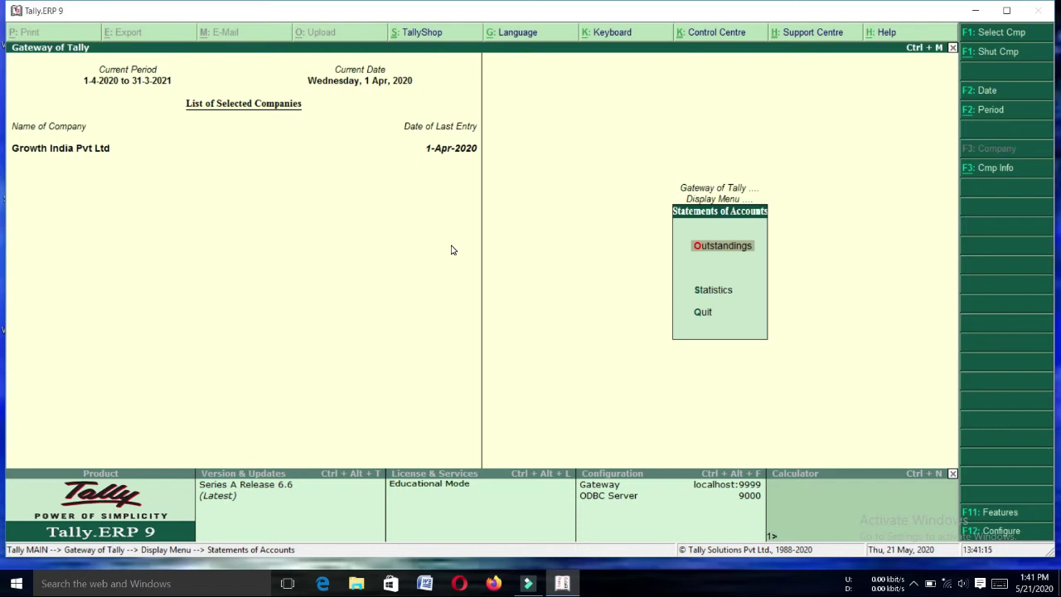
Step: Open the outstanding payables report and show its bills in detailed form
key("Return")
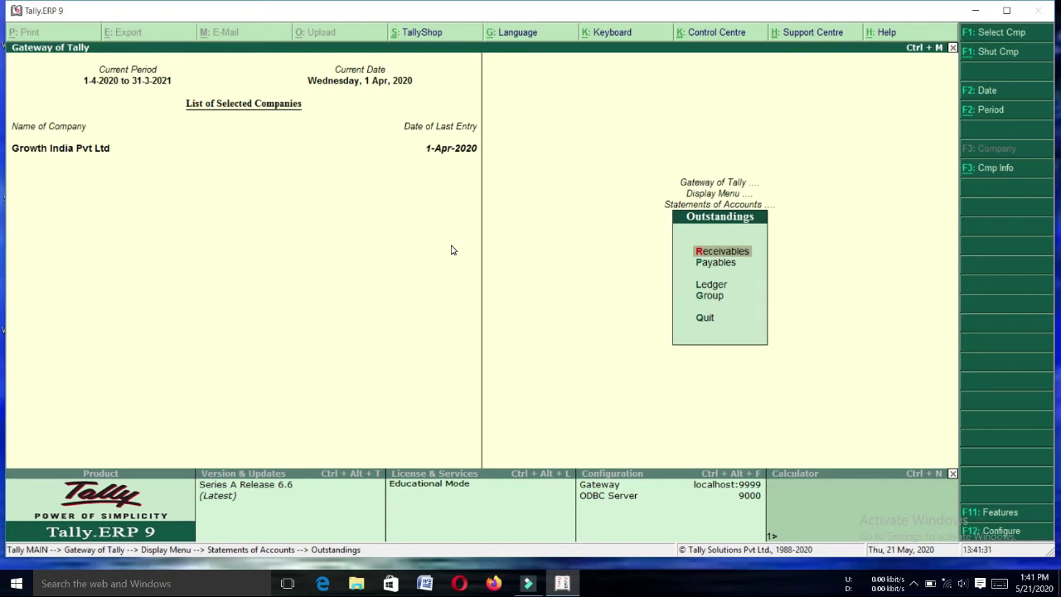
key("Down")
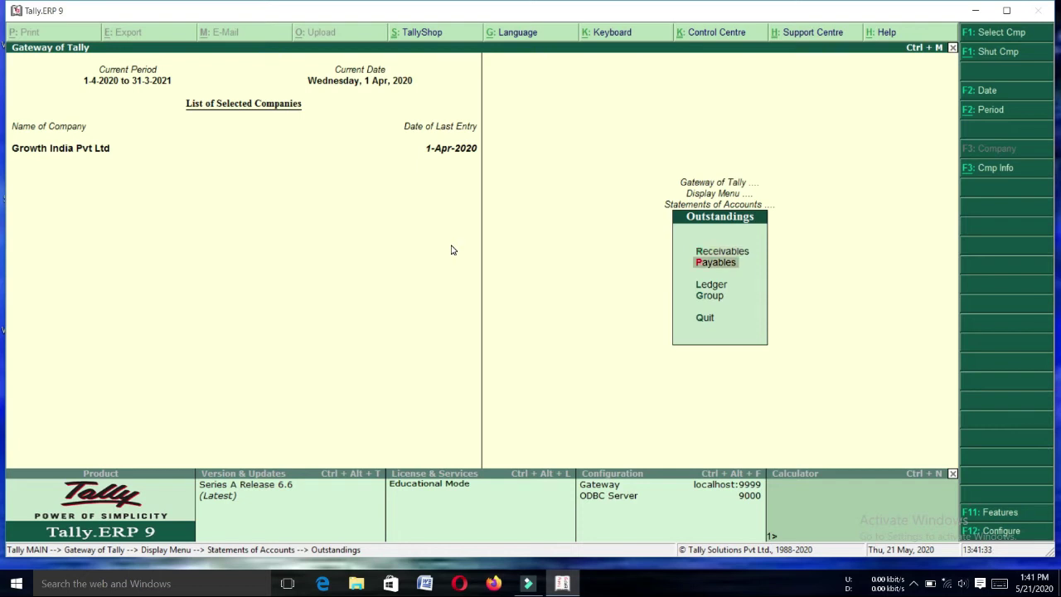
key("Return")
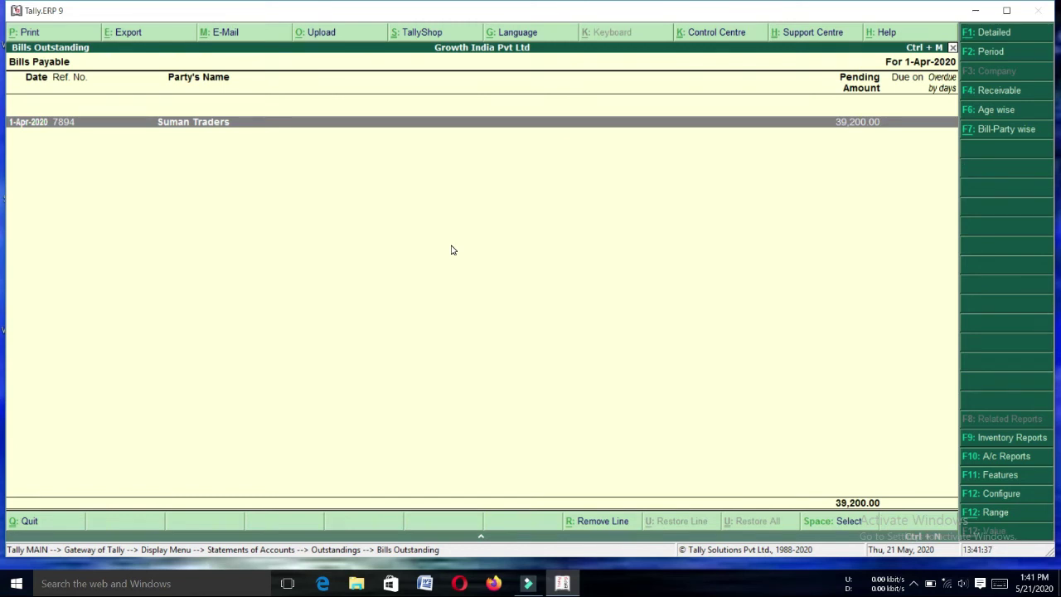
key("alt+F1")
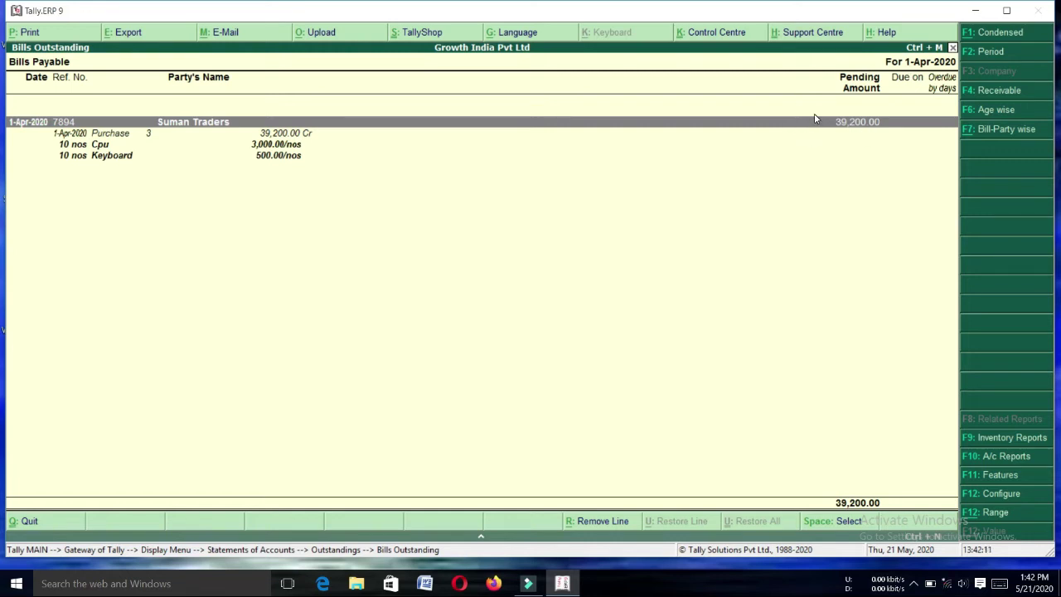
Step: Set the outstanding payables report's period to run from 1-4-2020 to 1-5-2020
key("F2")
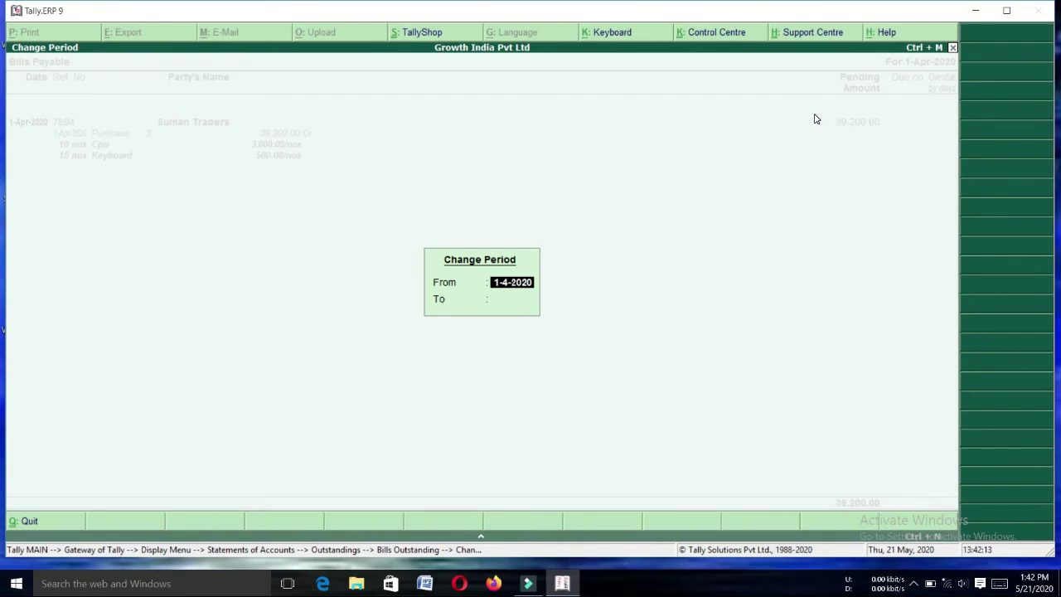
key("Return")
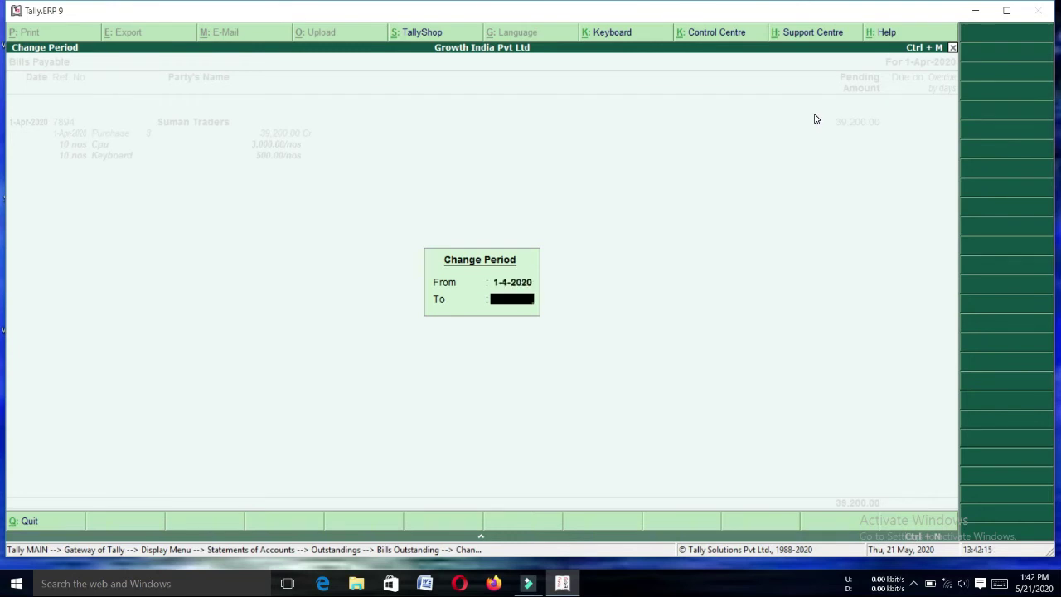
type("1-5")
key("Return")
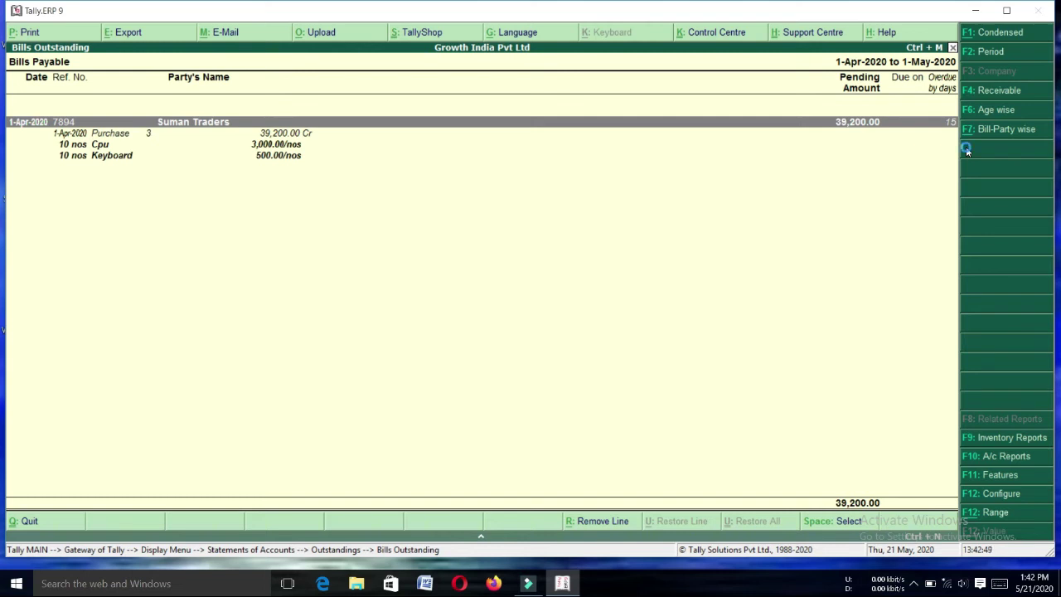
Step: Leave the payables report and start a new sales voucher among the accounting vouchers
key("Escape")
key("Escape")
key("Escape")
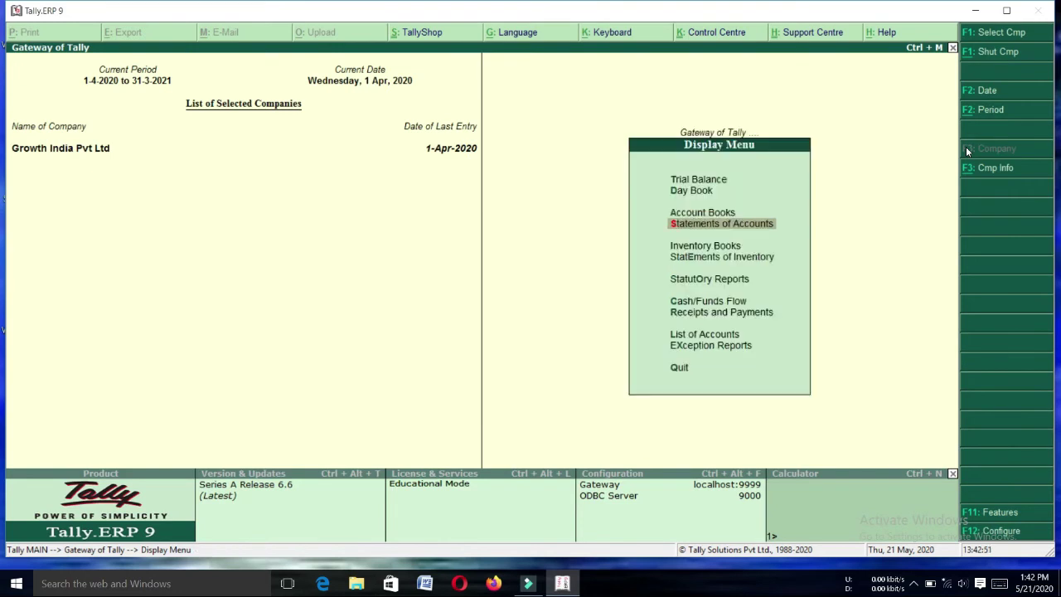
key("Escape")
key("v")
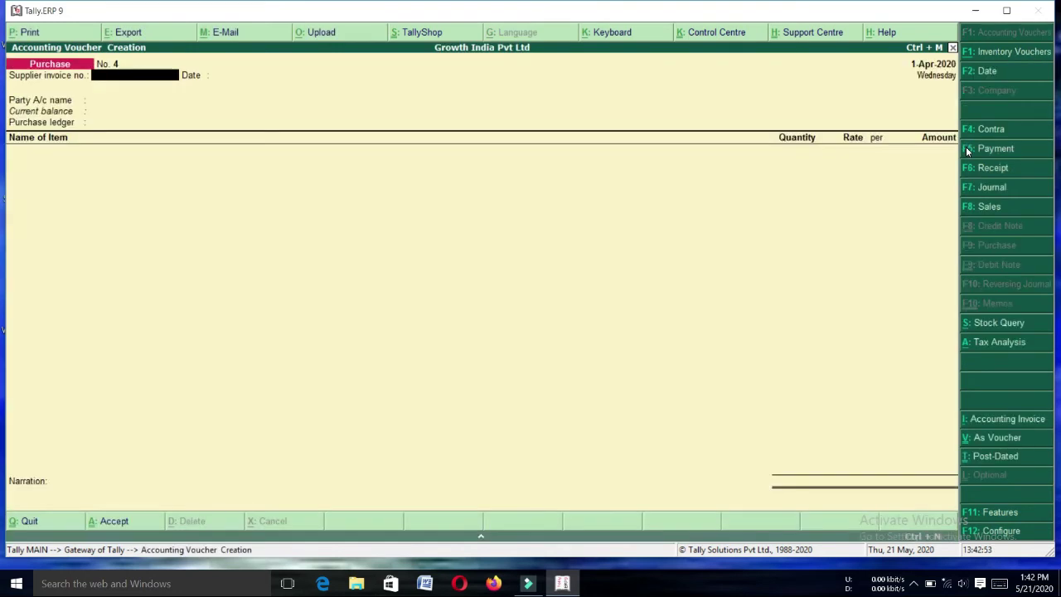
key("F8")
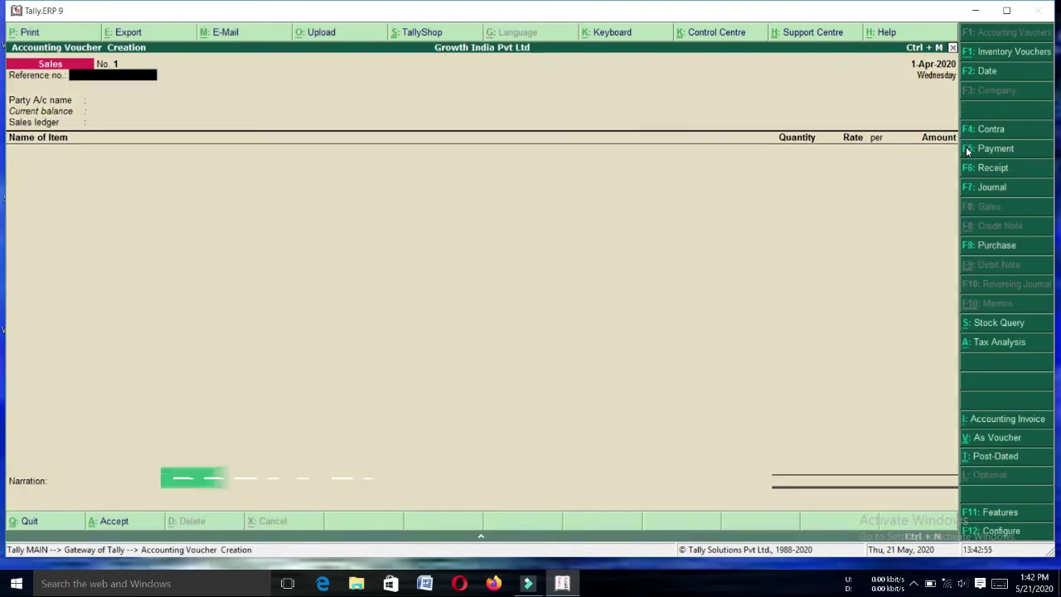
Step: Enter 125 as the sales voucher's reference number, choose the individual customer's ledger as party account and accept the party details
key("Return")
key("BackSpace")
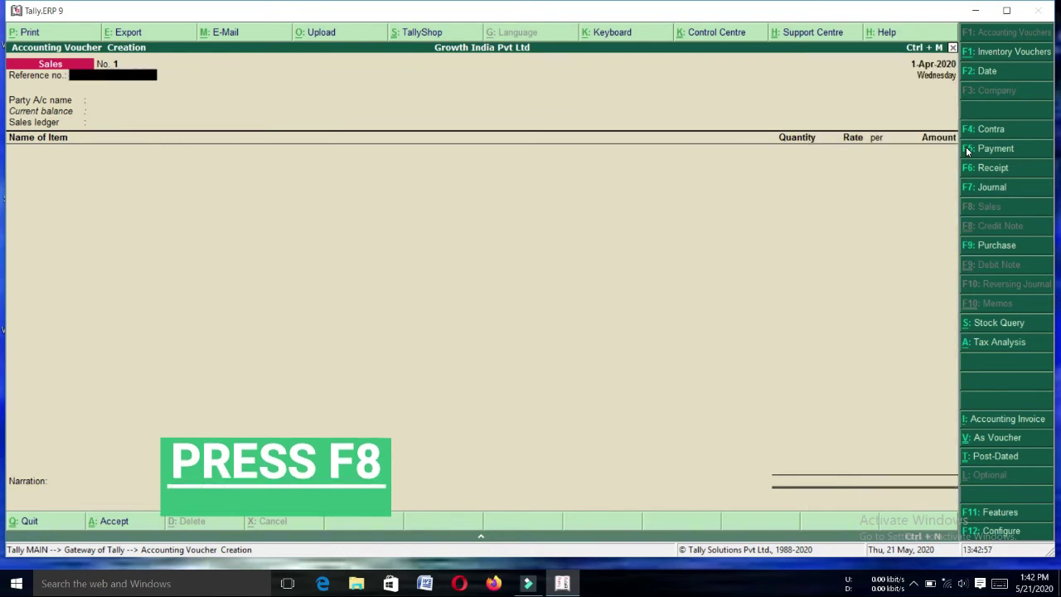
type("125")
key("Return")
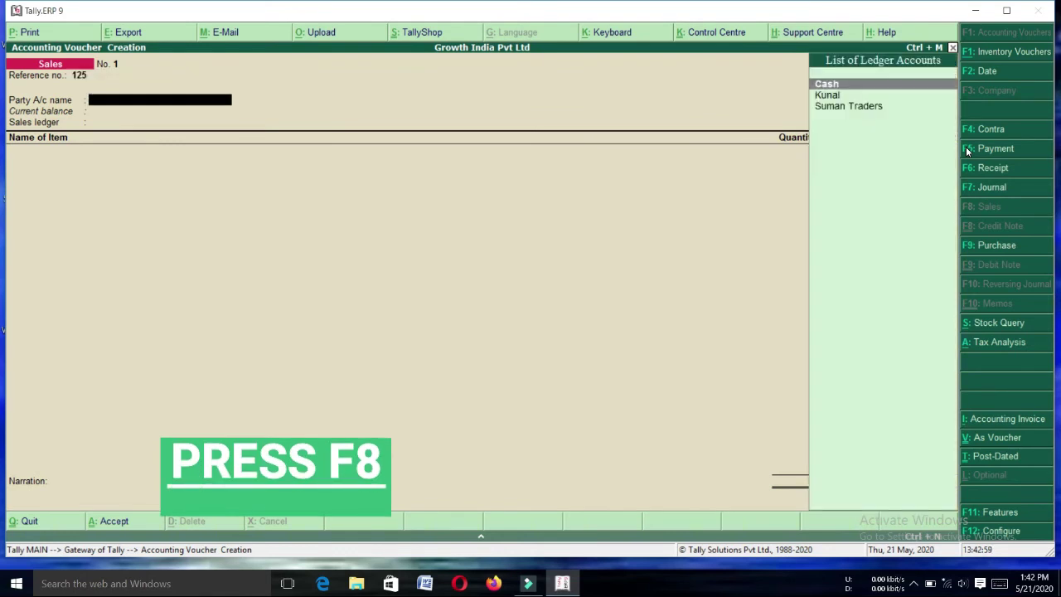
key("Down")
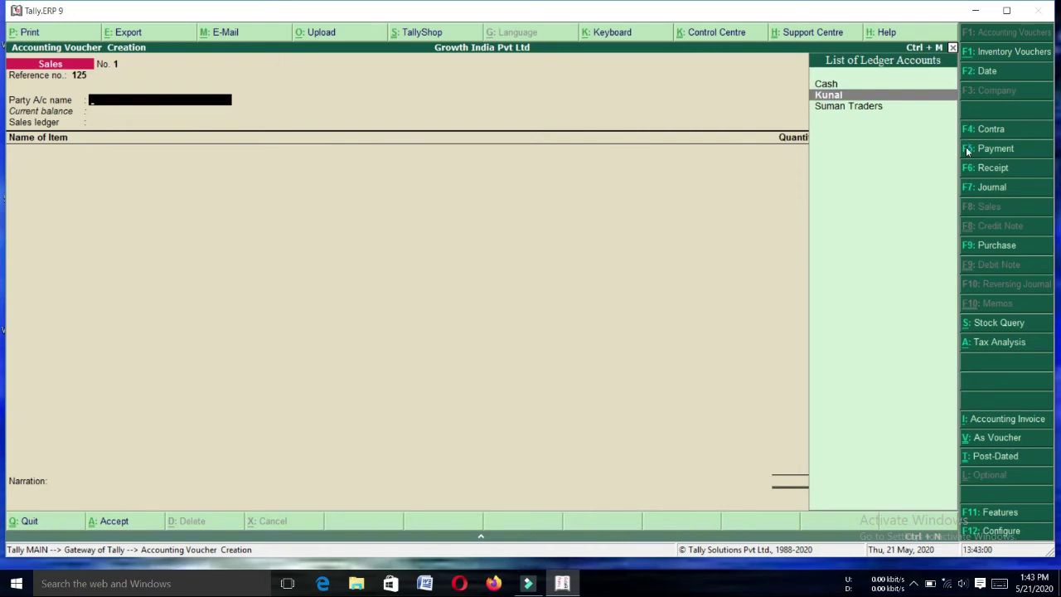
key("Return")
key("ctrl+a")
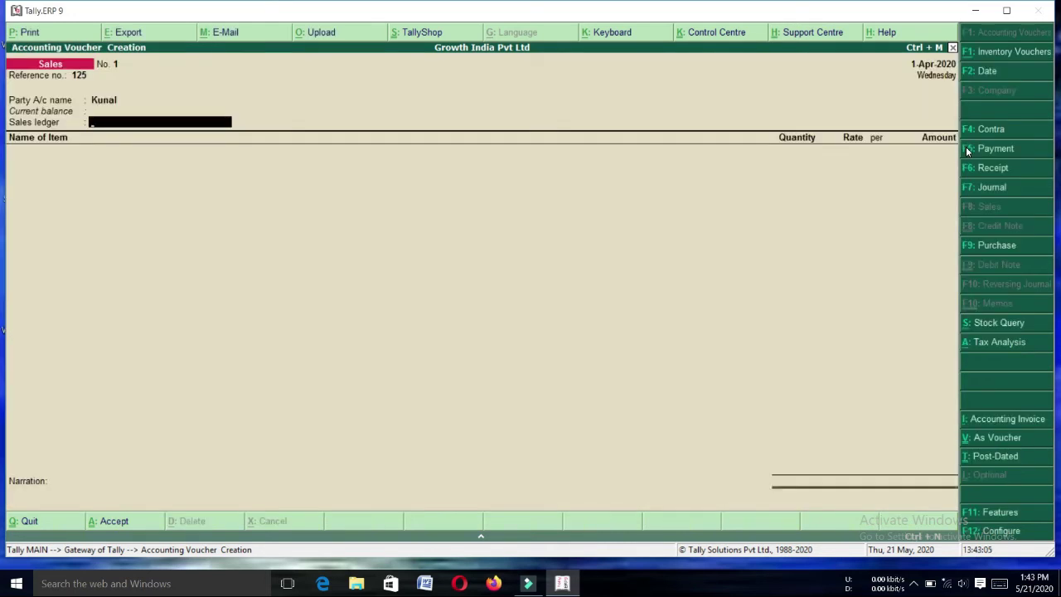
Step: Create a Sales ledger under Sales Accounts with inventory values affected and use it as the voucher's sales ledger
key("alt+c")
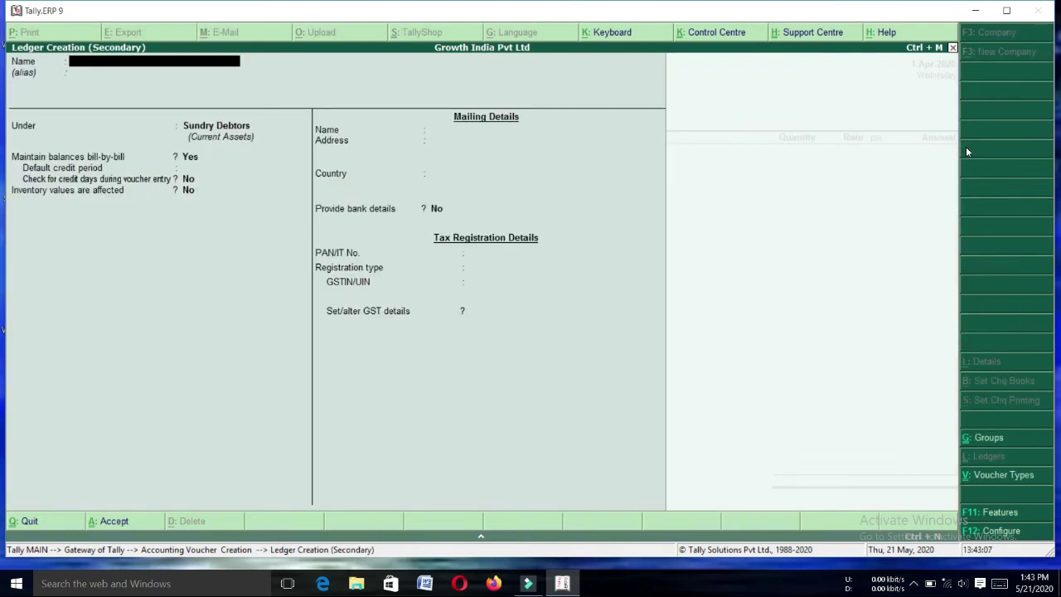
type("Sales")
key("Return")
key("Return")
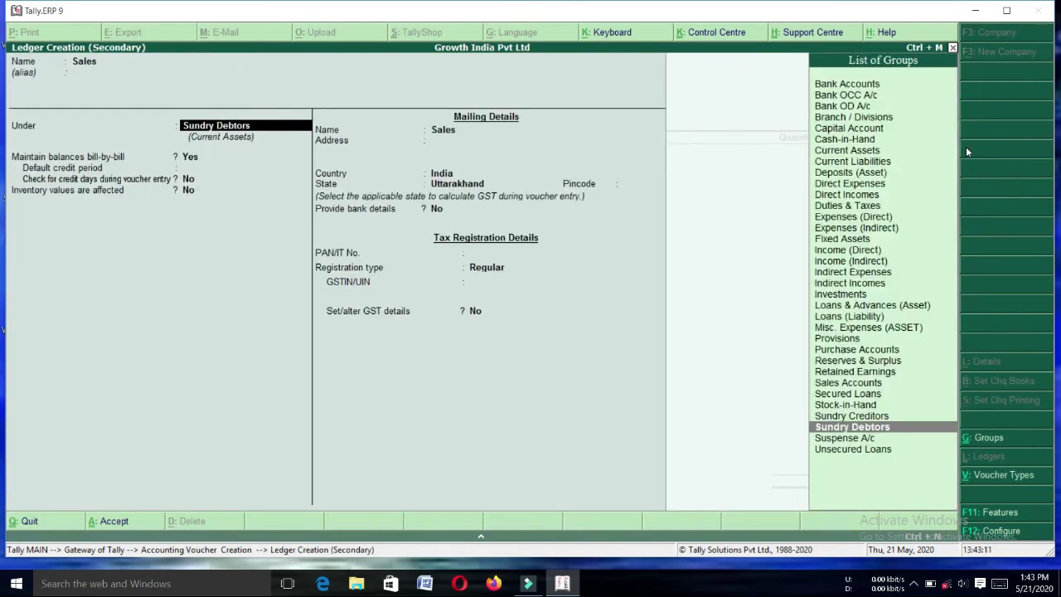
type("Sa")
key("Return")
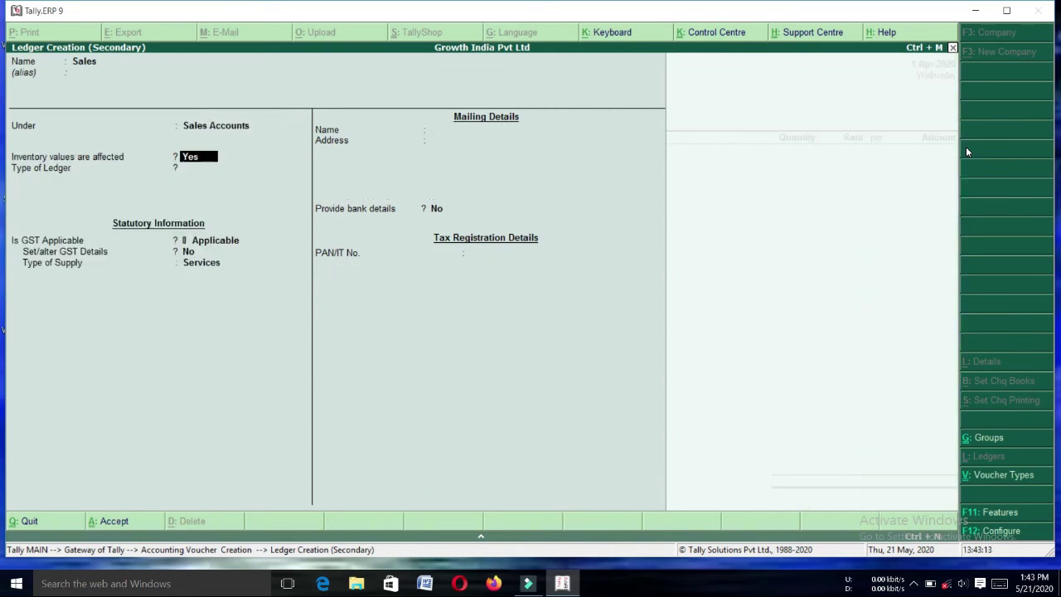
key("Return")
key("Return")
key("Return")
key("Return")
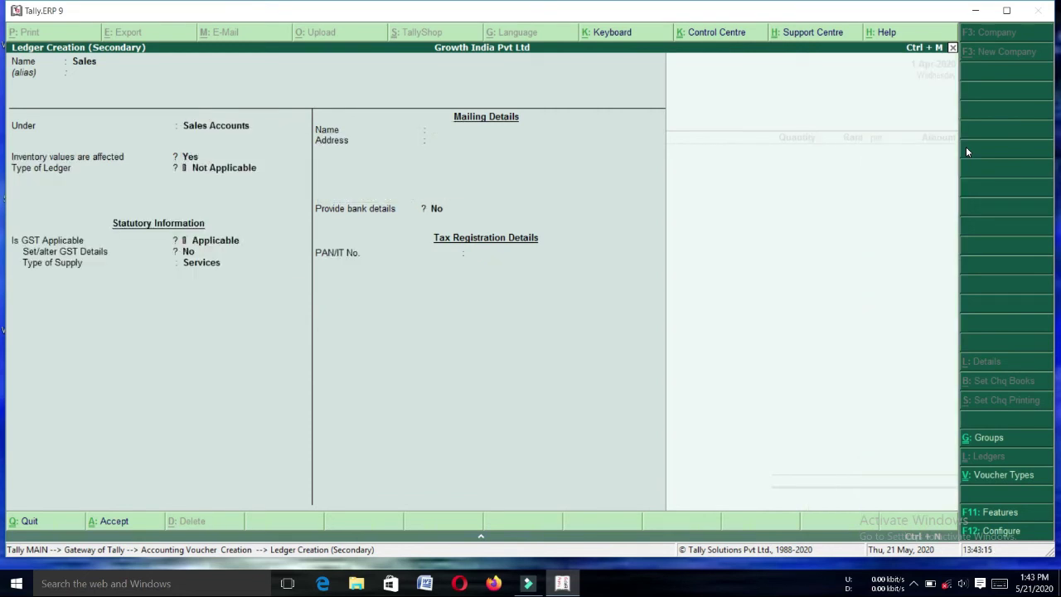
key("Return")
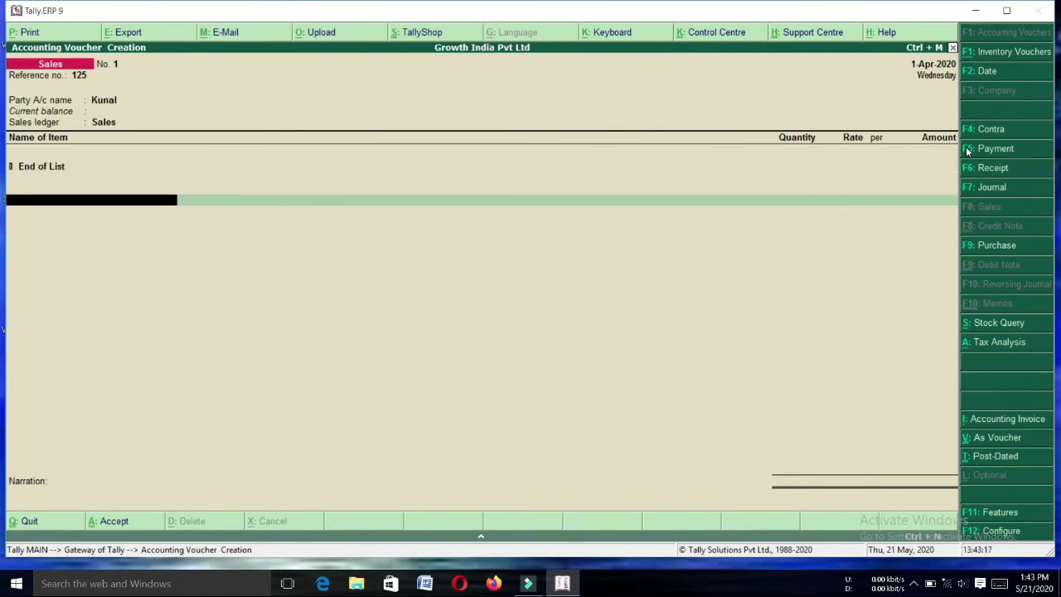
Step: Add the stock item Cpu to the sales voucher with a quantity of 5 nos at a rate of 4,000.00
type("cp")
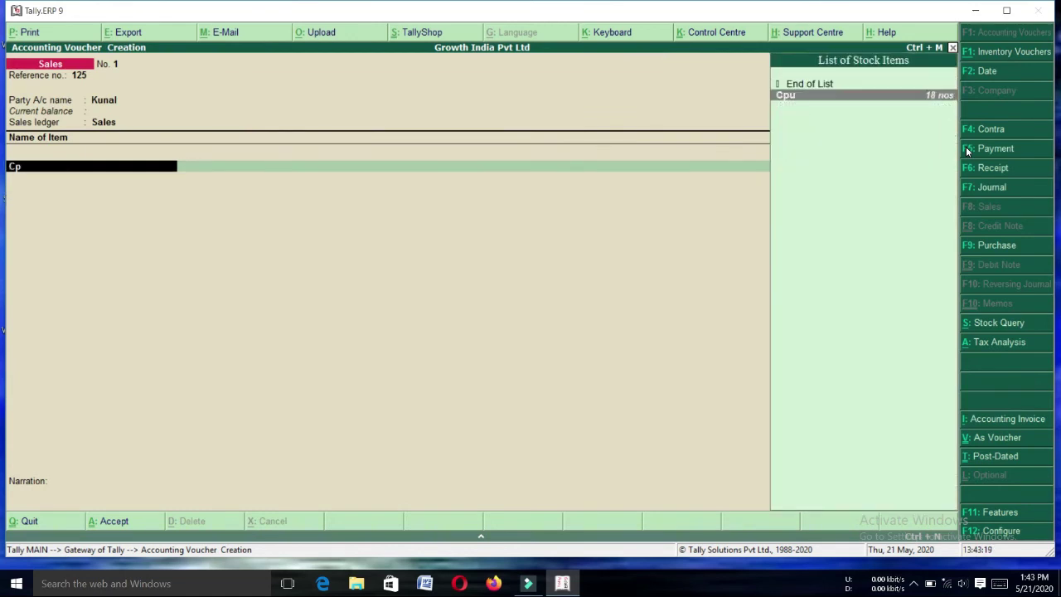
key("Return")
type("5")
key("Return")
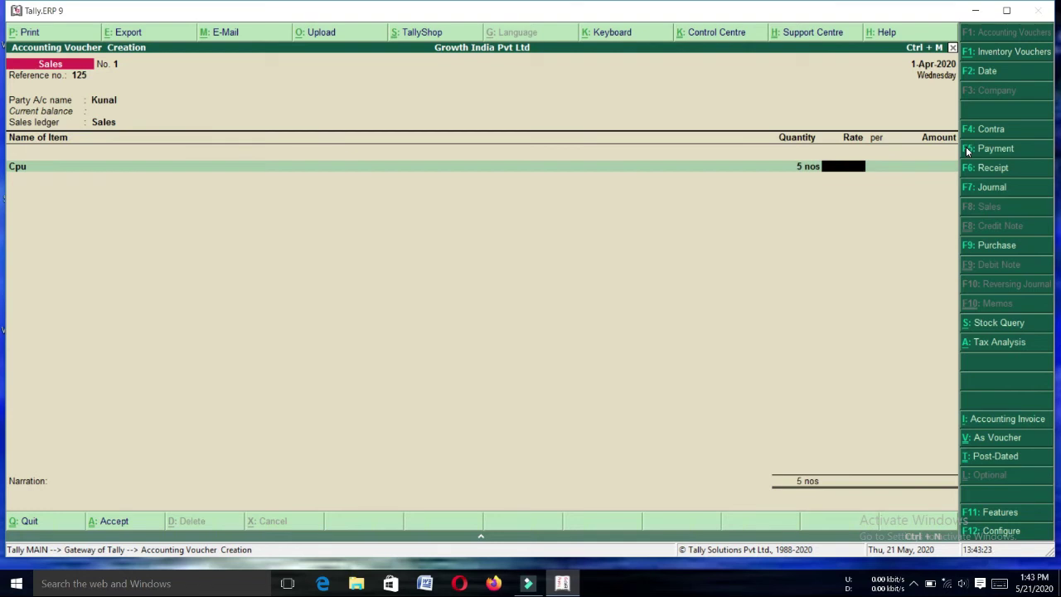
type("40")
type("0")
key("Return")
key("Return")
key("Return")
Step: Add the stock item Keyboard with 5 nos at a rate of 600.00 and end the item list
type("K")
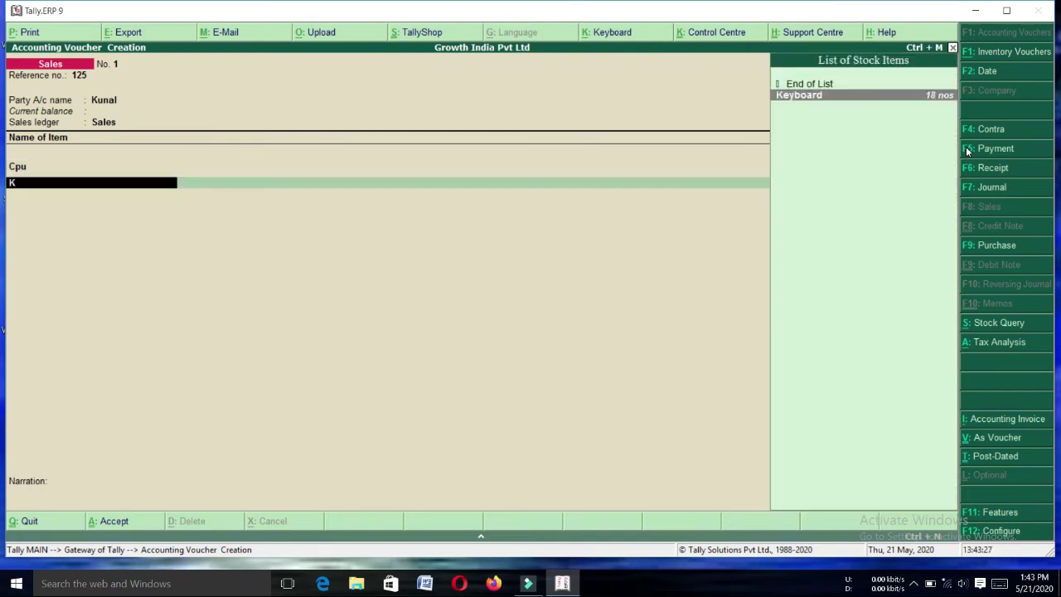
key("Return")
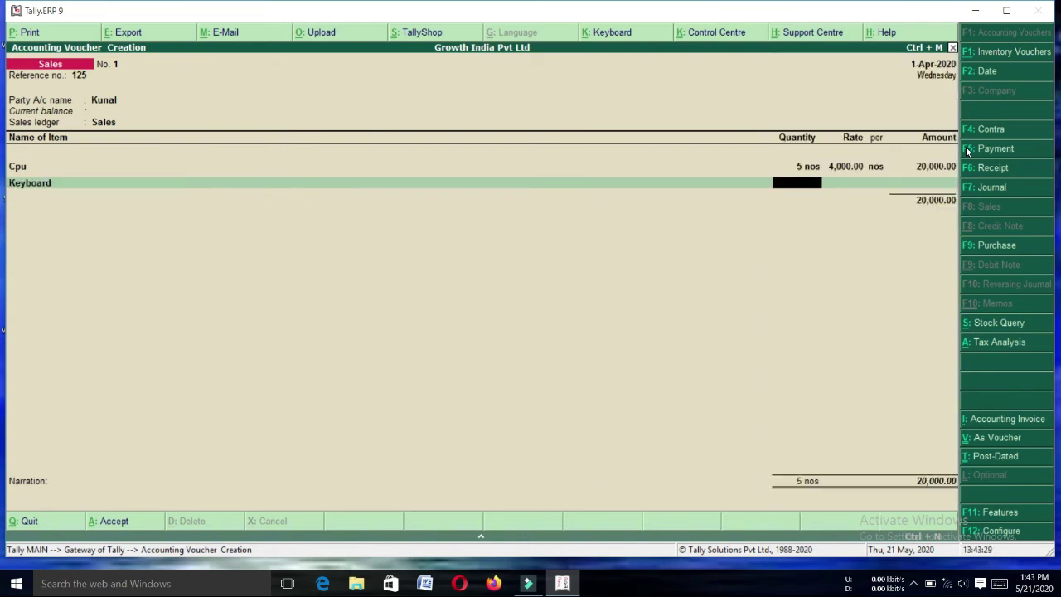
type("5")
key("Return")
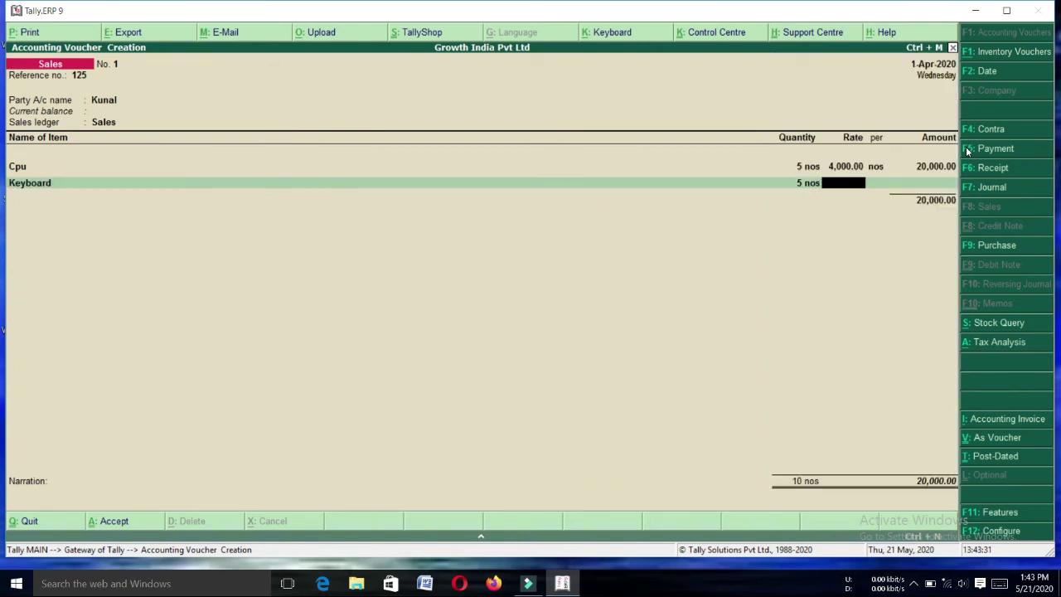
type("600")
key("Return")
key("Return")
key("Return")
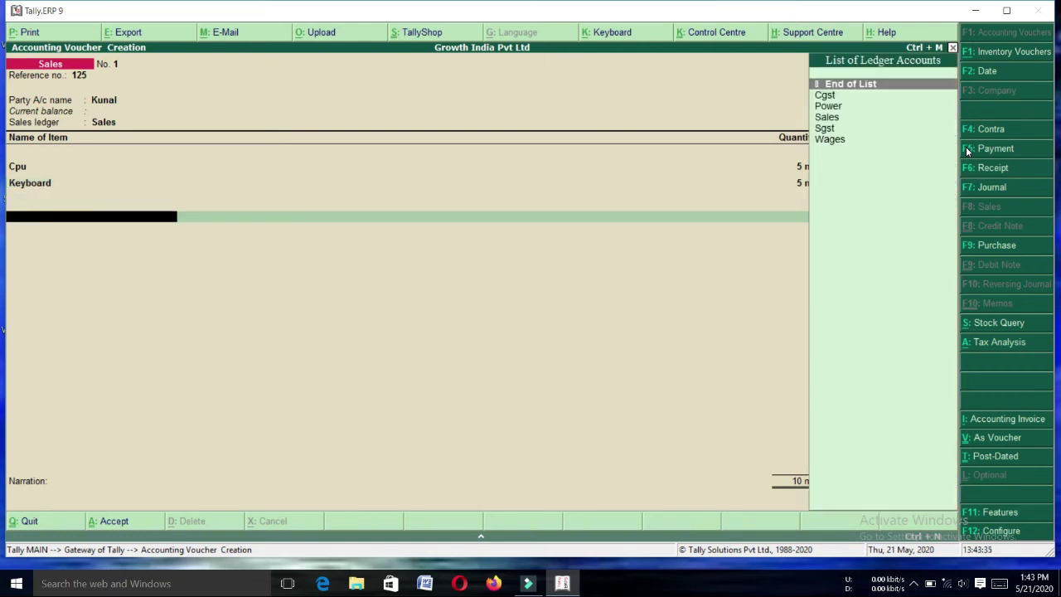
Step: Add the Cgst and Sgst tax lines below the items and proceed to the customer's bill-wise details
key("Down")
key("Return")
key("Return")
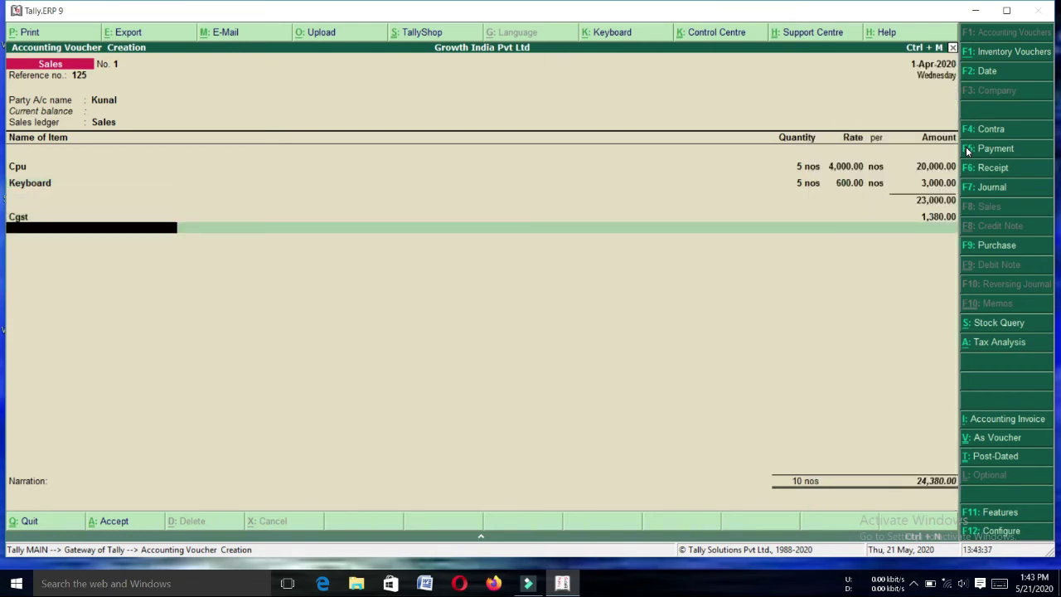
type("sg")
key("Return")
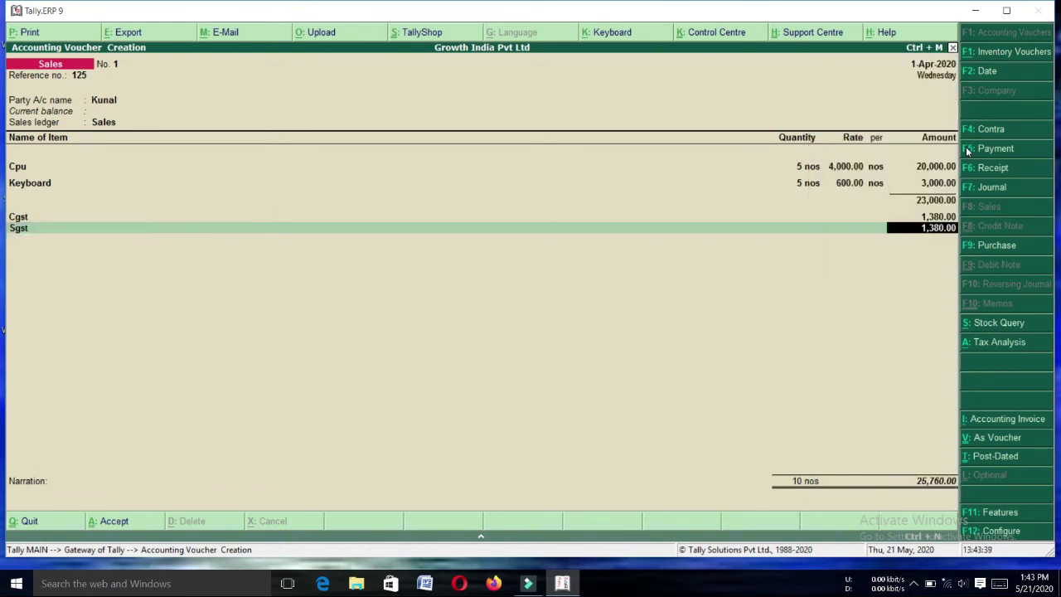
key("Return")
key("Return")
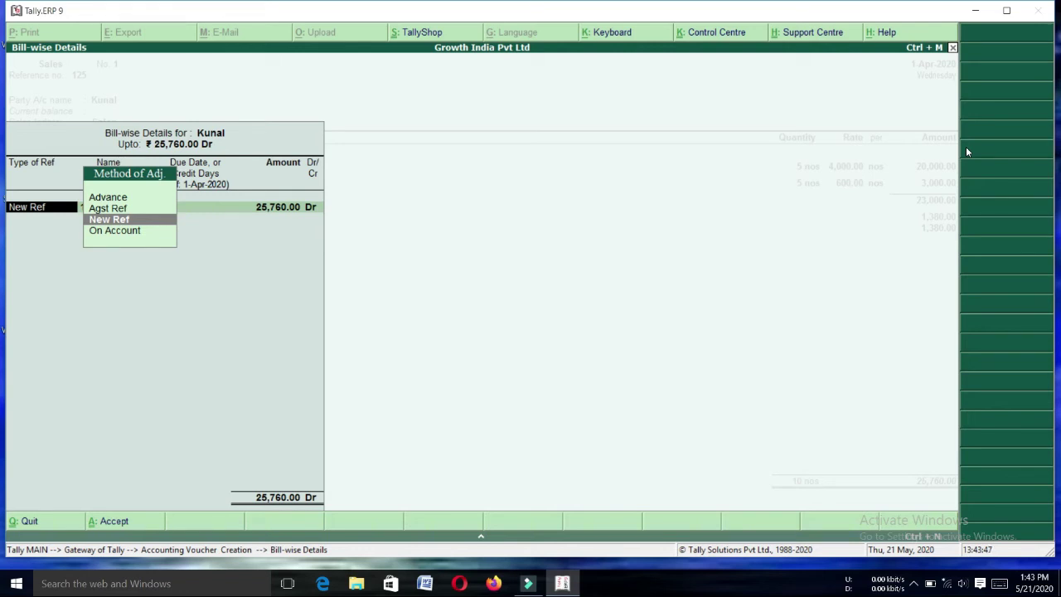
Step: Allocate the 25,760.00 Dr bill as New Ref 125 with 20 days' credit in the customer's bill-wise details
key("Return")
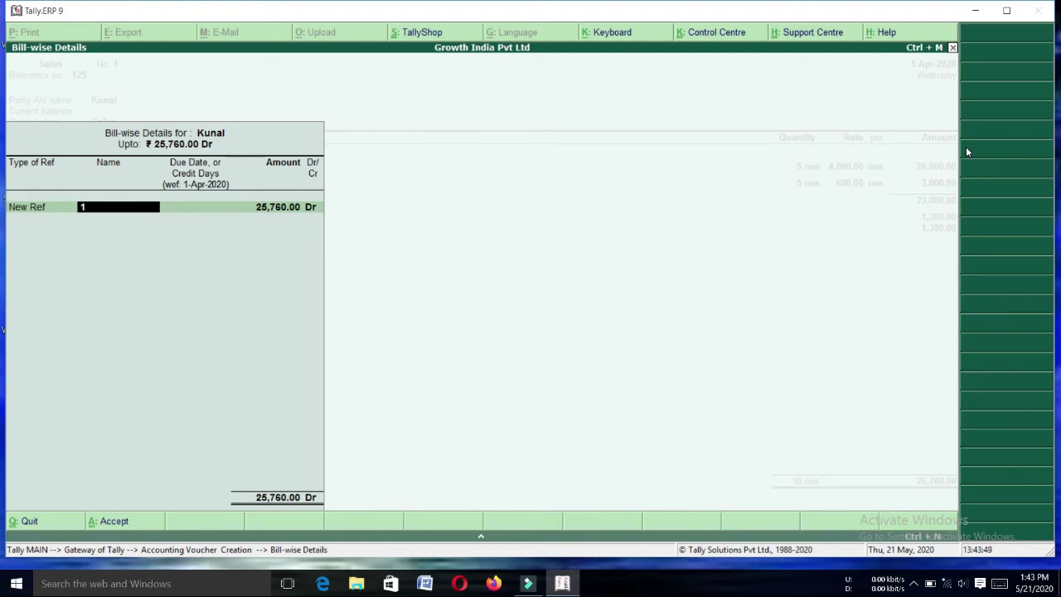
type("125")
key("Return")
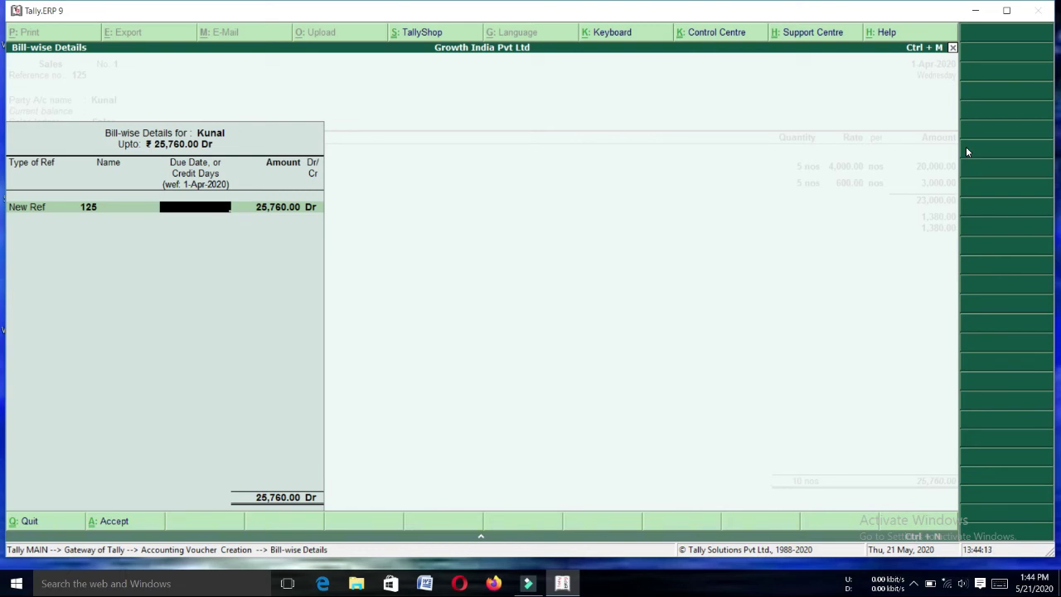
type("20")
key("Return")
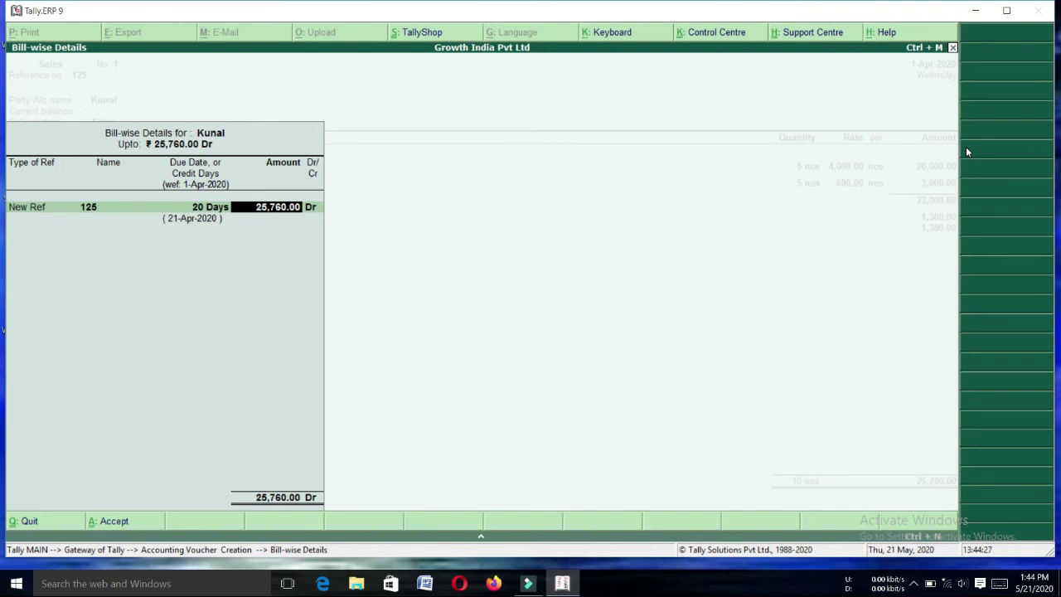
key("Return")
key("Return")
Step: Leave the narration empty, save the sales voucher and return to the Gateway of Tally
key("Return")
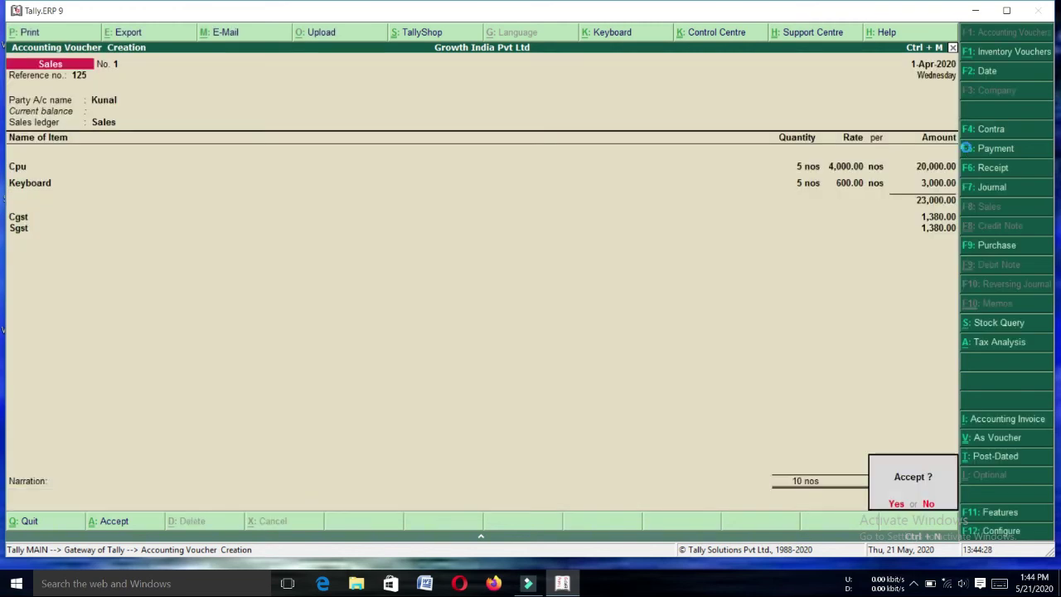
key("Return")
key("Escape")
key("Return")
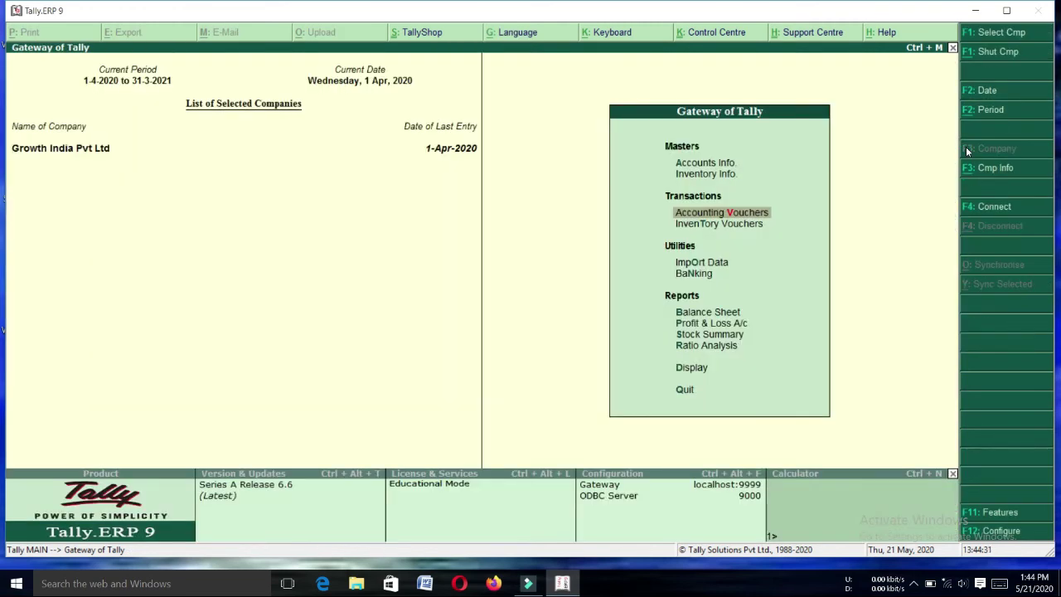
Step: Open the outstanding receivables report from the Statements of Accounts and show its bills in detailed form
key("d")
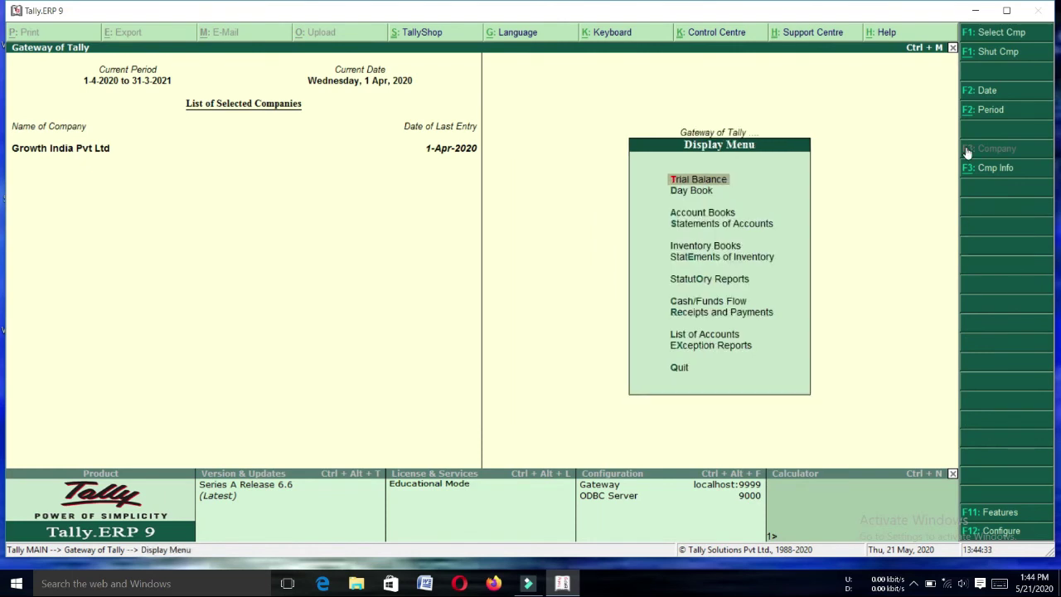
key("s")
key("Return")
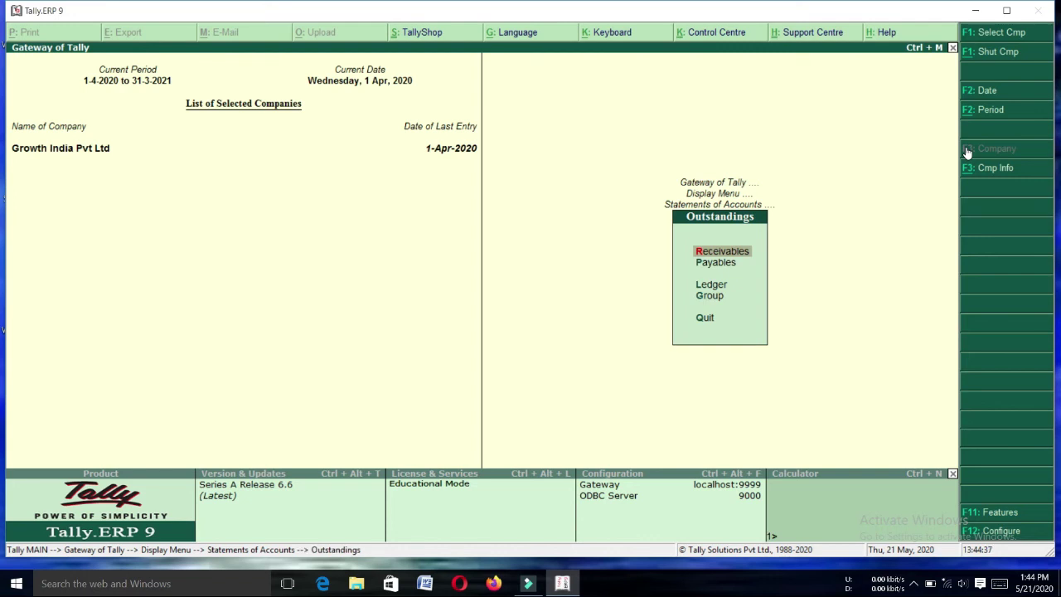
key("Return")
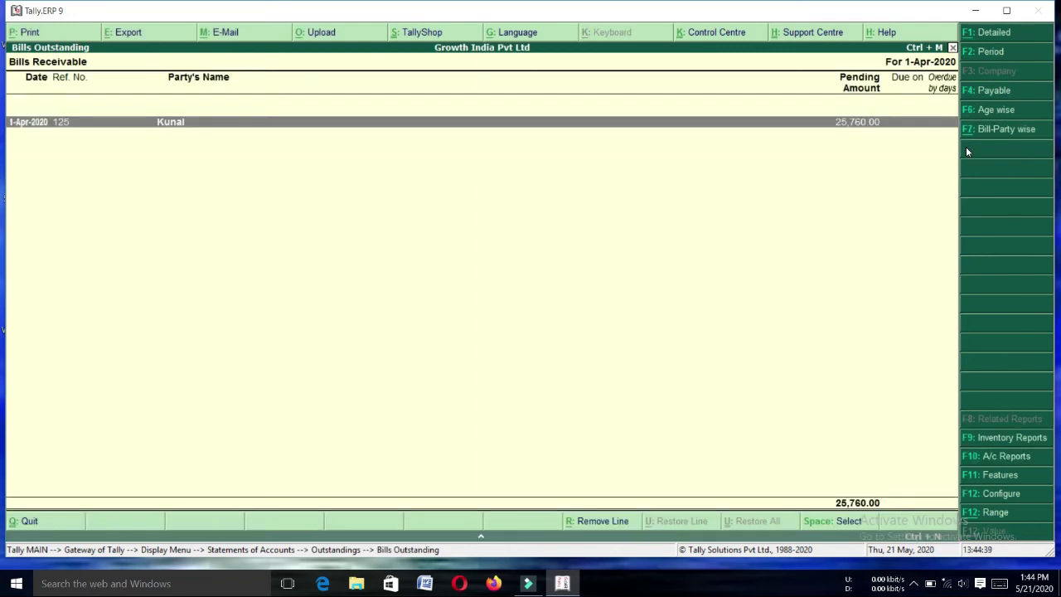
key("alt+F1")
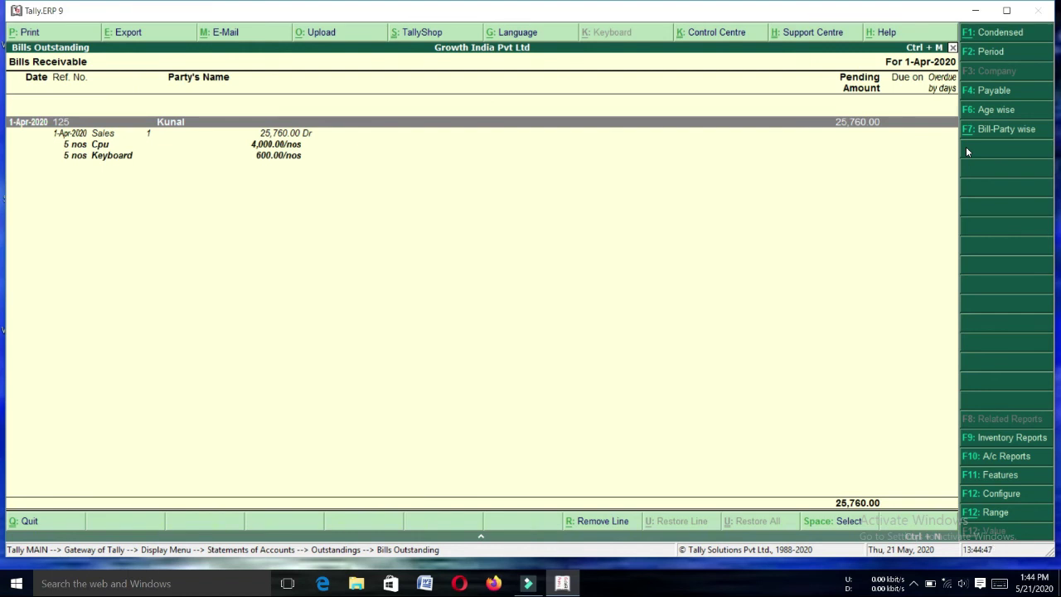
Step: Set the receivables report's period to 1-4-2020 through 1-7-2020, review the overdue days and return to the Gateway of Tally
key("alt+F2")
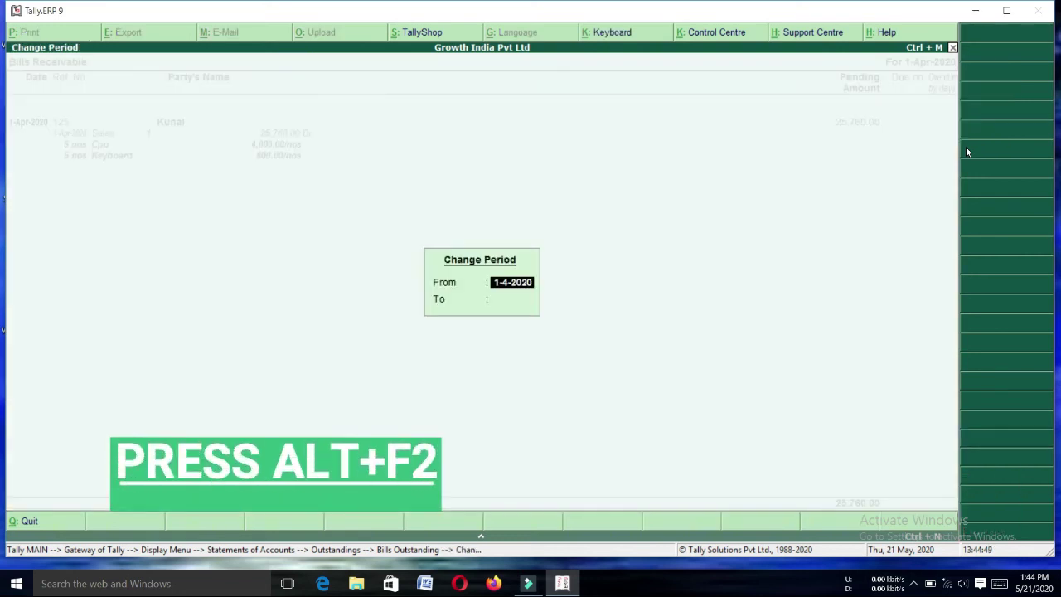
key("Return")
type("1.")
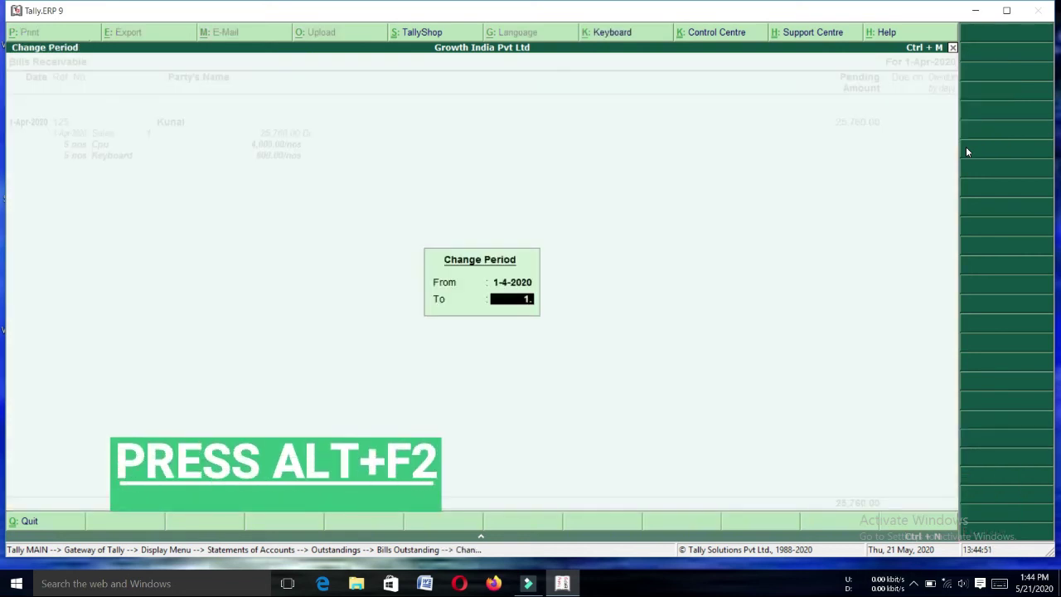
type("7")
key("Return")
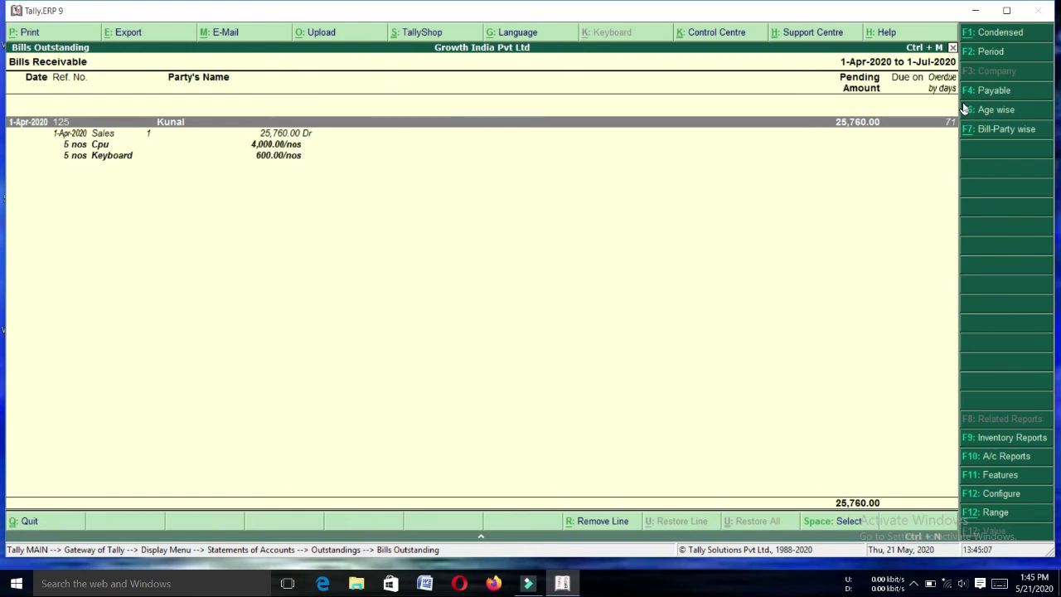
key("Escape")
key("Escape")
key("Escape")
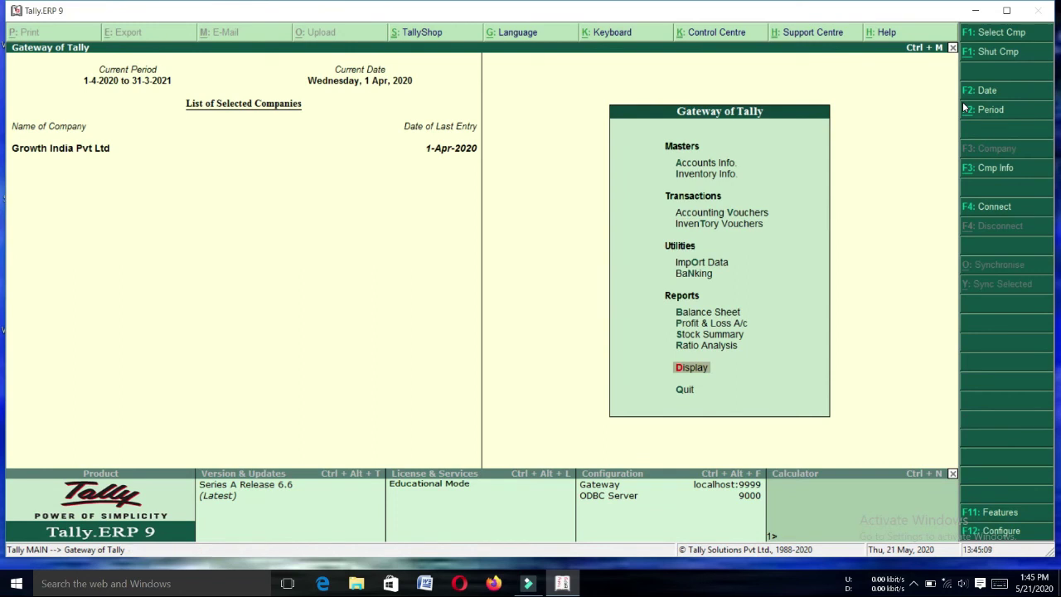
Step: Start a payment voucher with Cash as the account and Suman Traders as the party to pay
key("v")
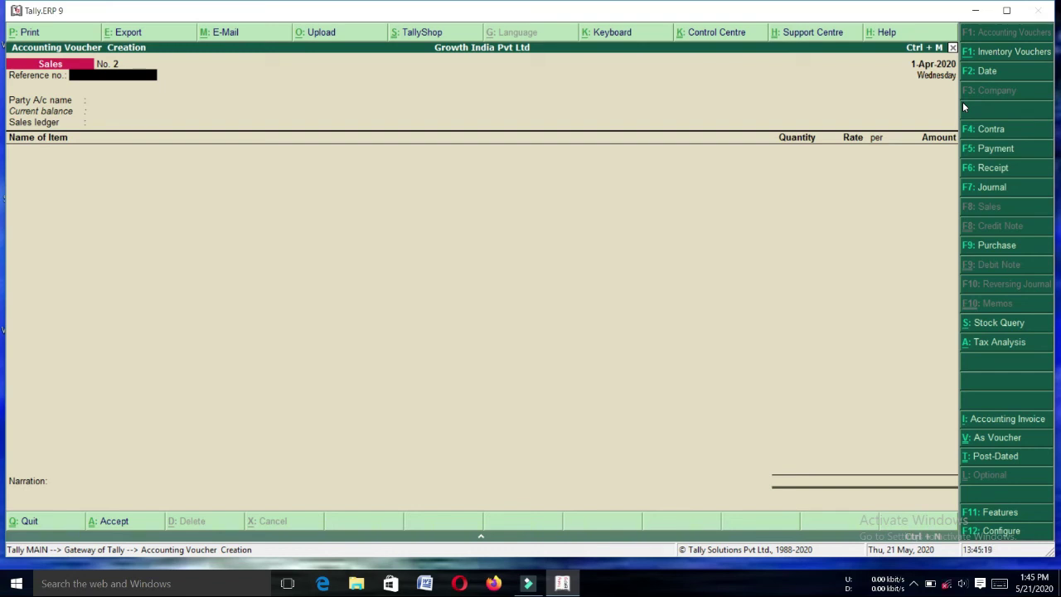
key("F5")
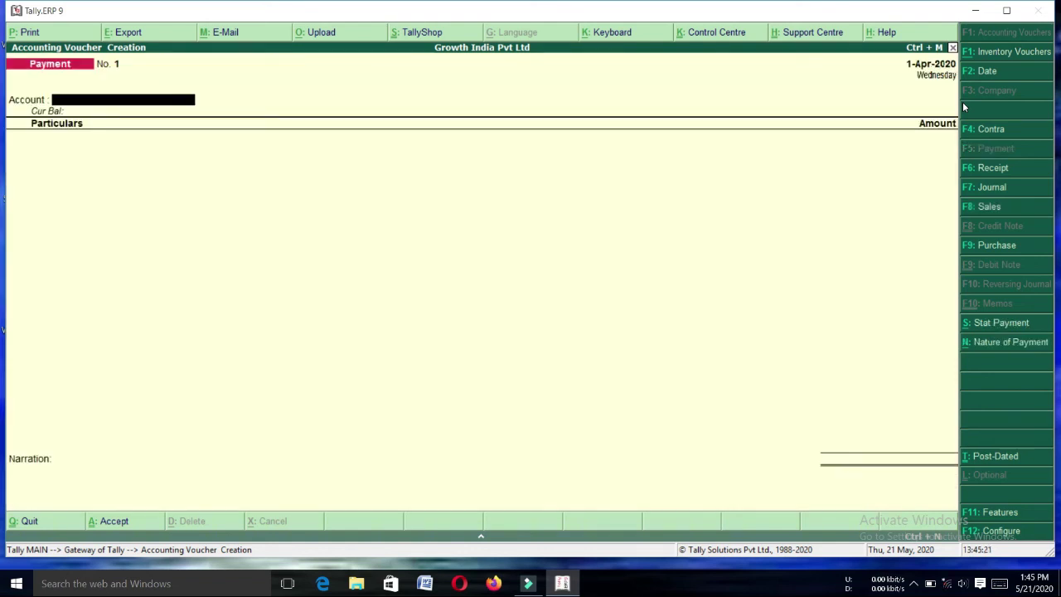
type("Cas")
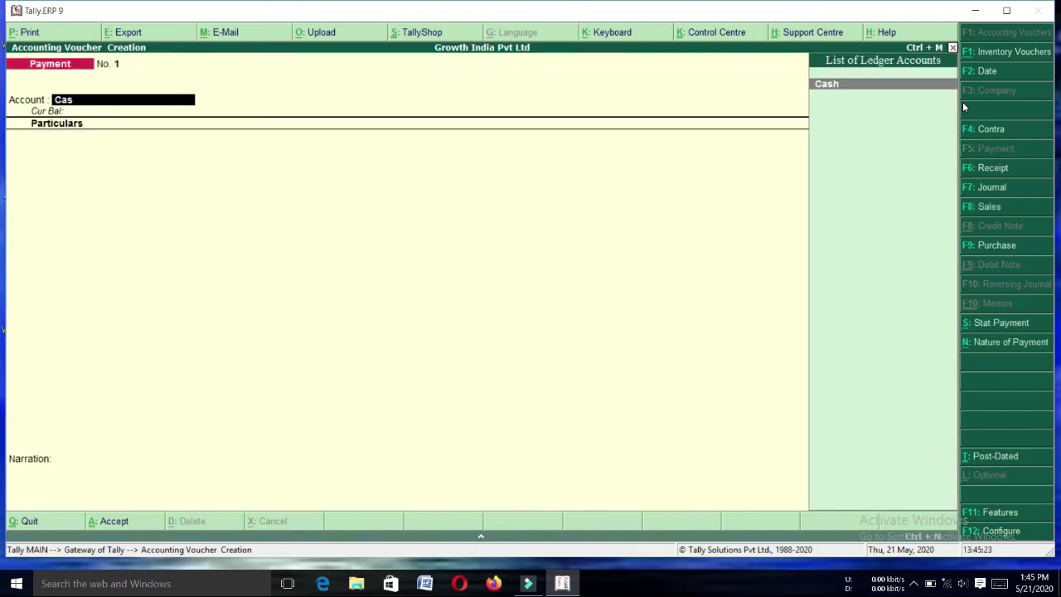
key("Return")
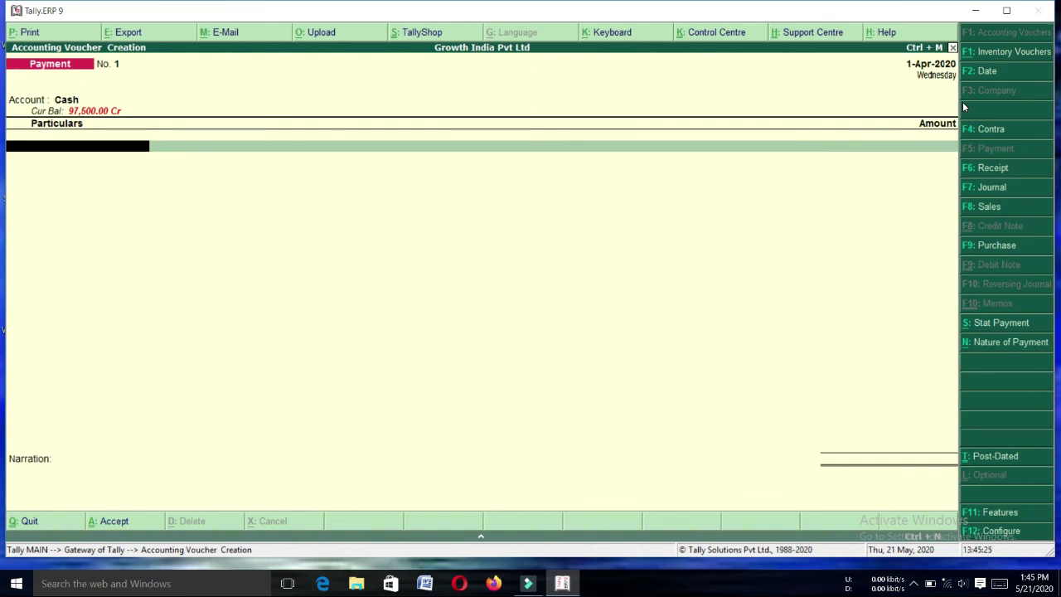
type("Su")
key("Return")
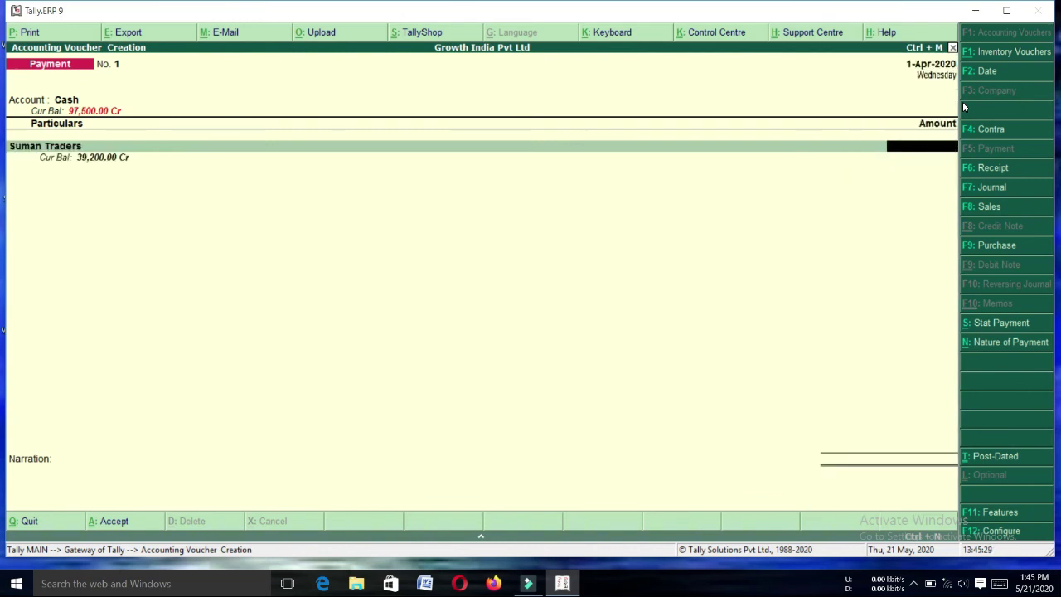
key("BackSpace")
key("F12")
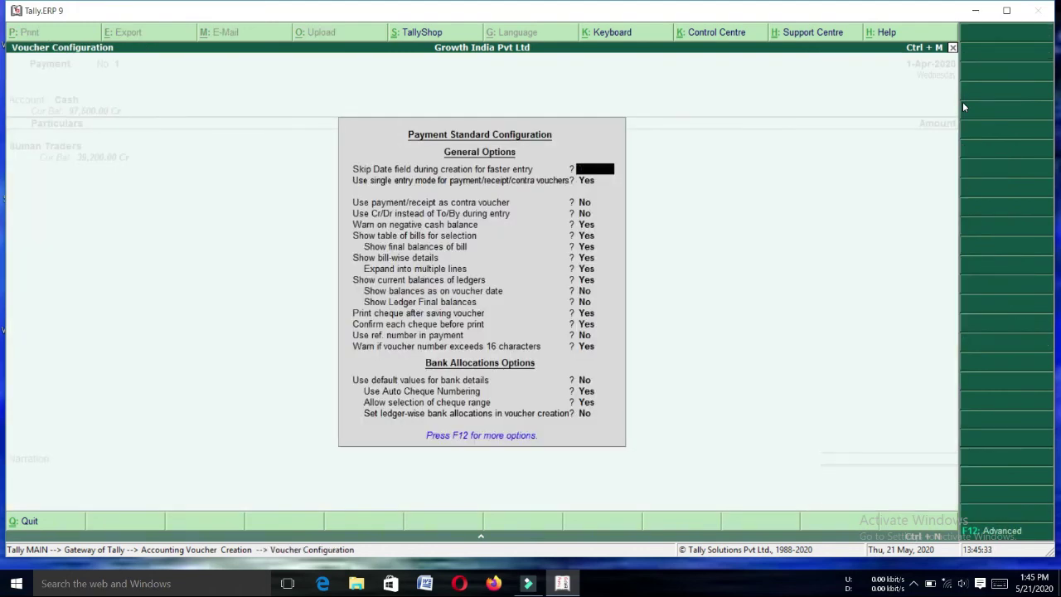
key("Escape")
key("BackSpace")
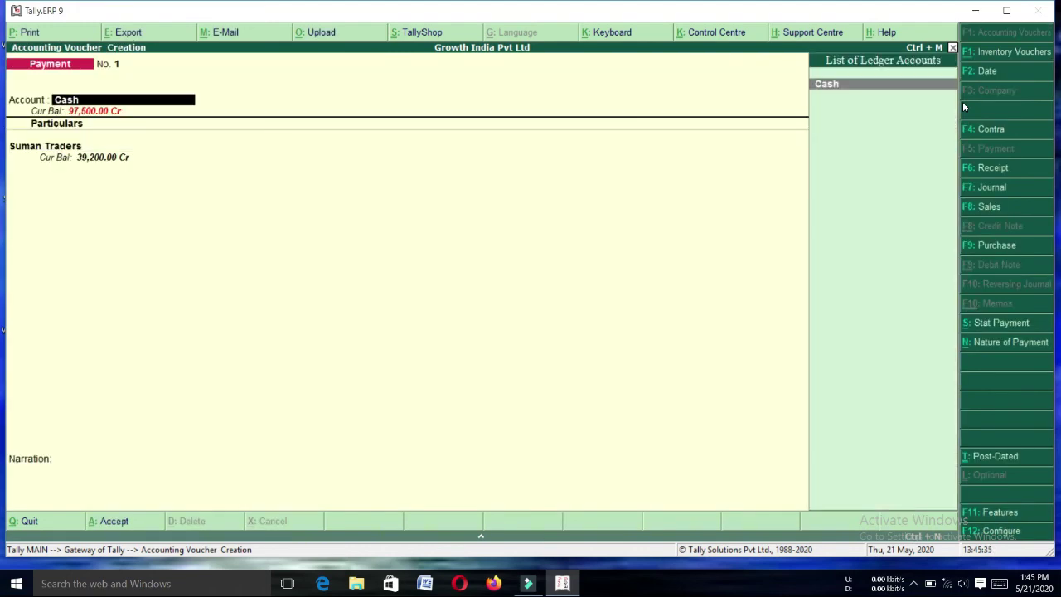
key("Return")
key("Return")
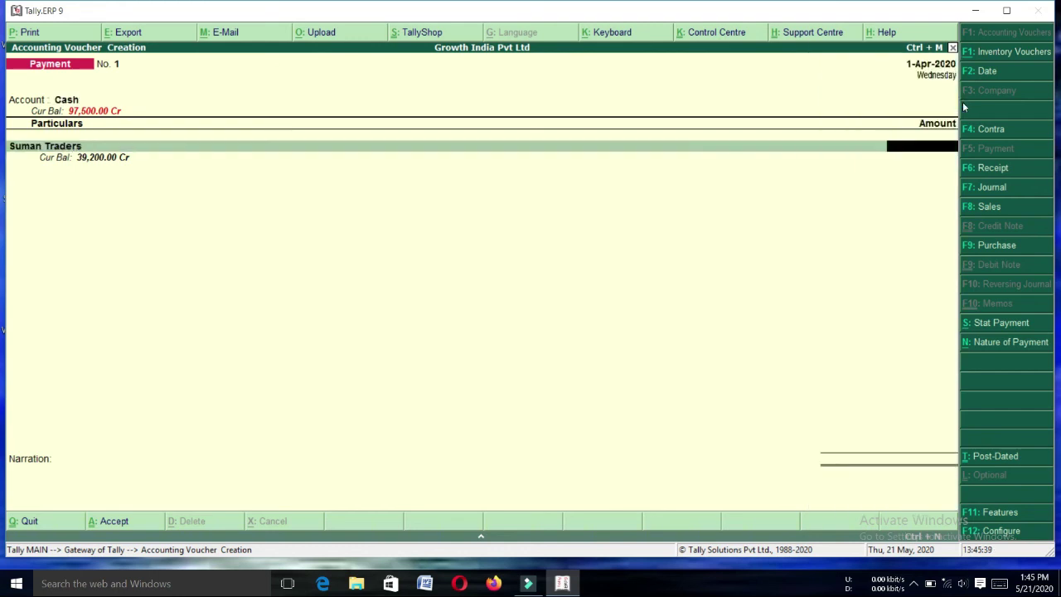
key("F12")
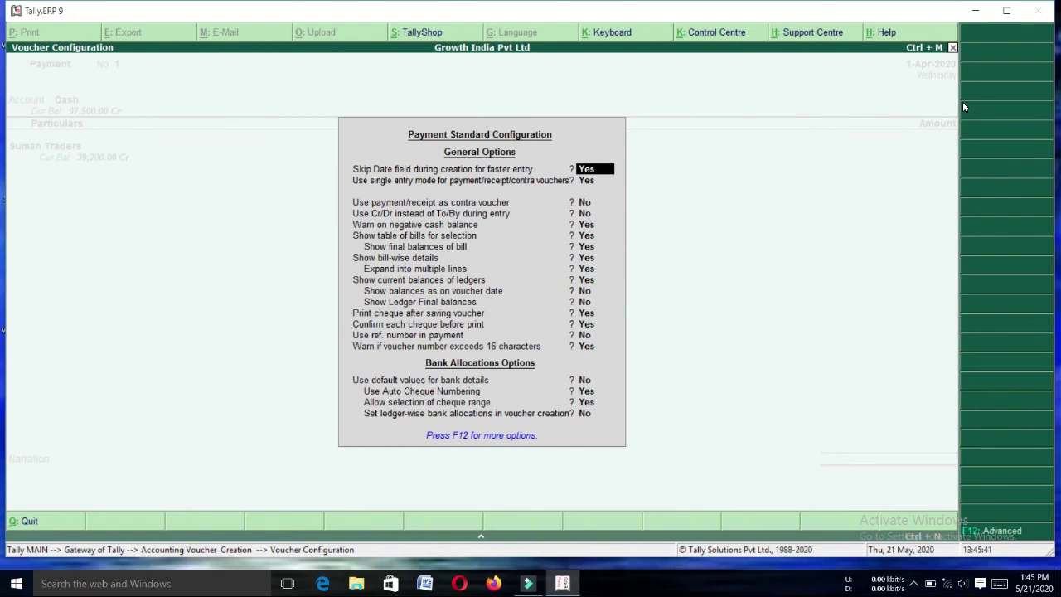
key("Return")
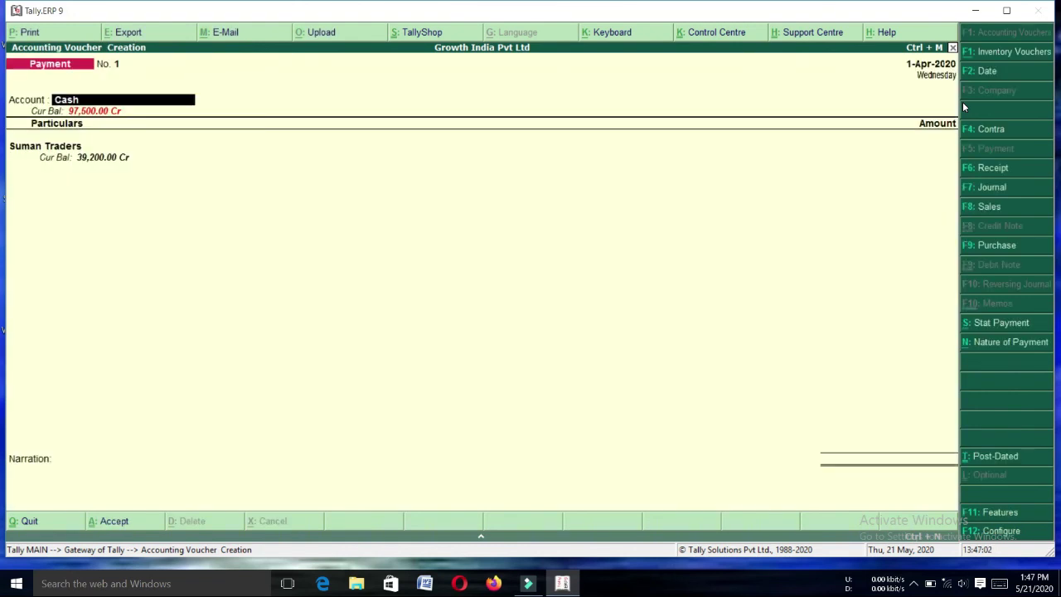
Step: Enable preallocating bills for payment/receipt/journal vouchers in the advanced payment configuration and accept both configuration screens
key("F12")
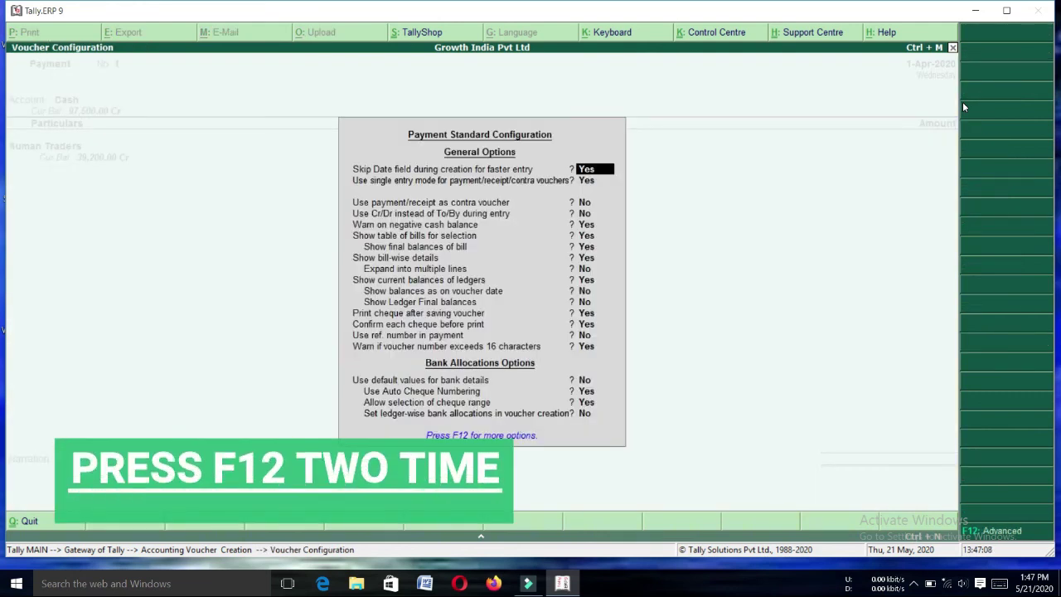
key("F12")
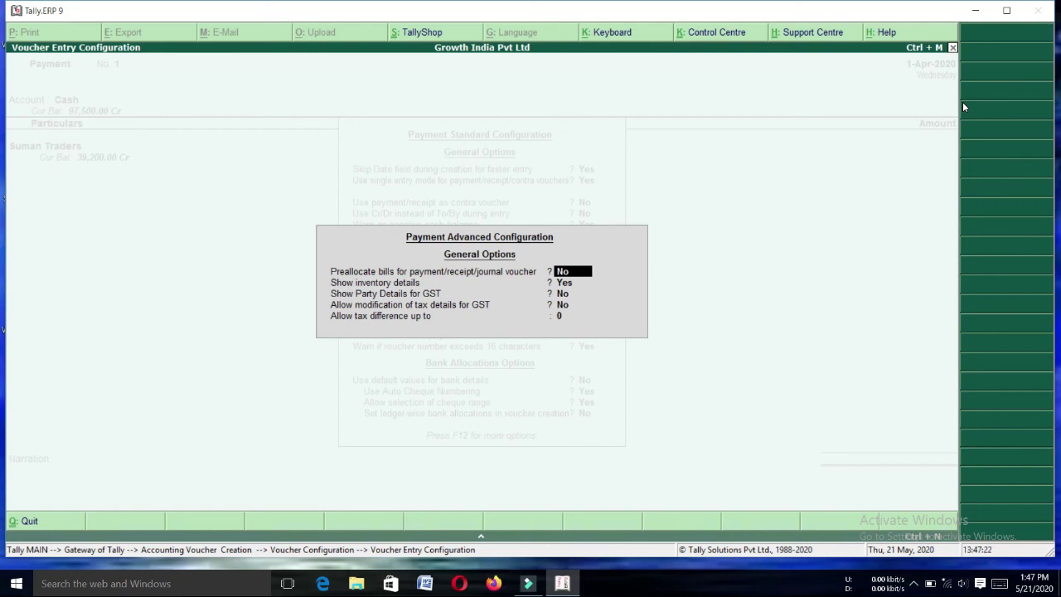
type("y")
key("Return")
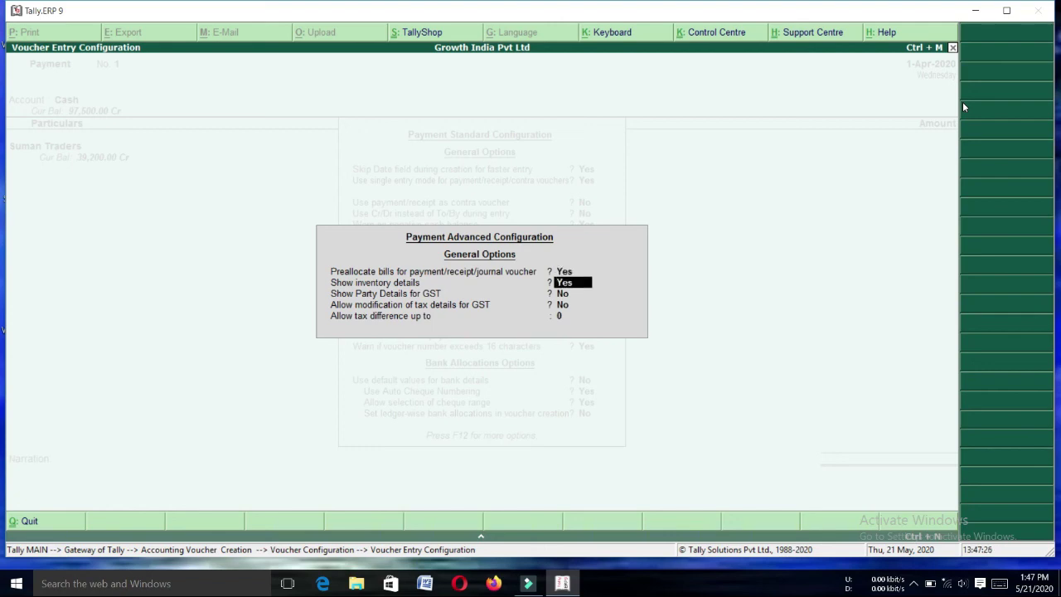
key("Return")
key("Return")
key("Return")
key("Return")
key("Return")
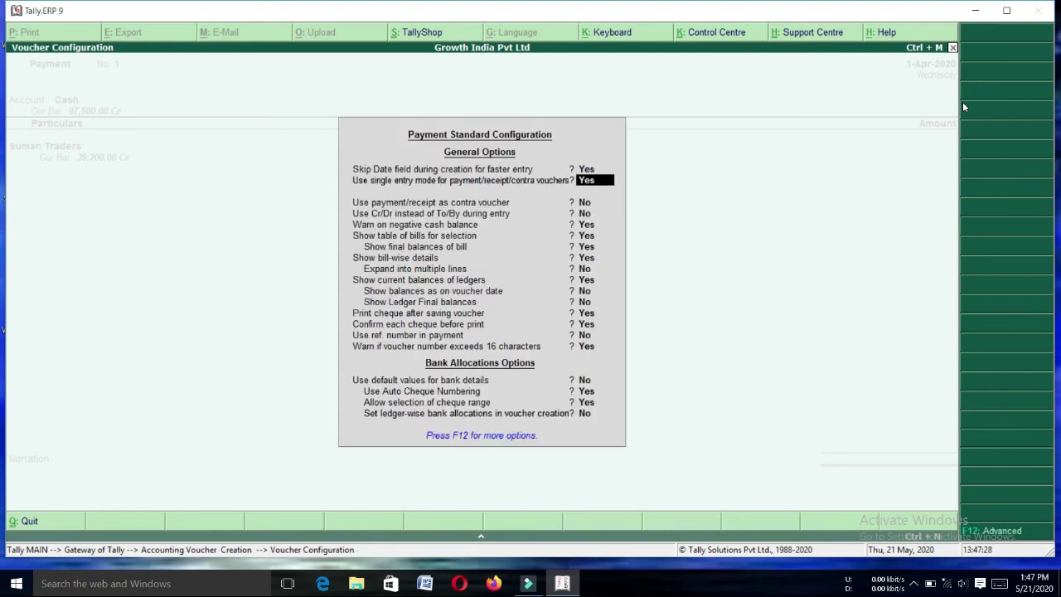
key("Return")
key("ctrl+a")
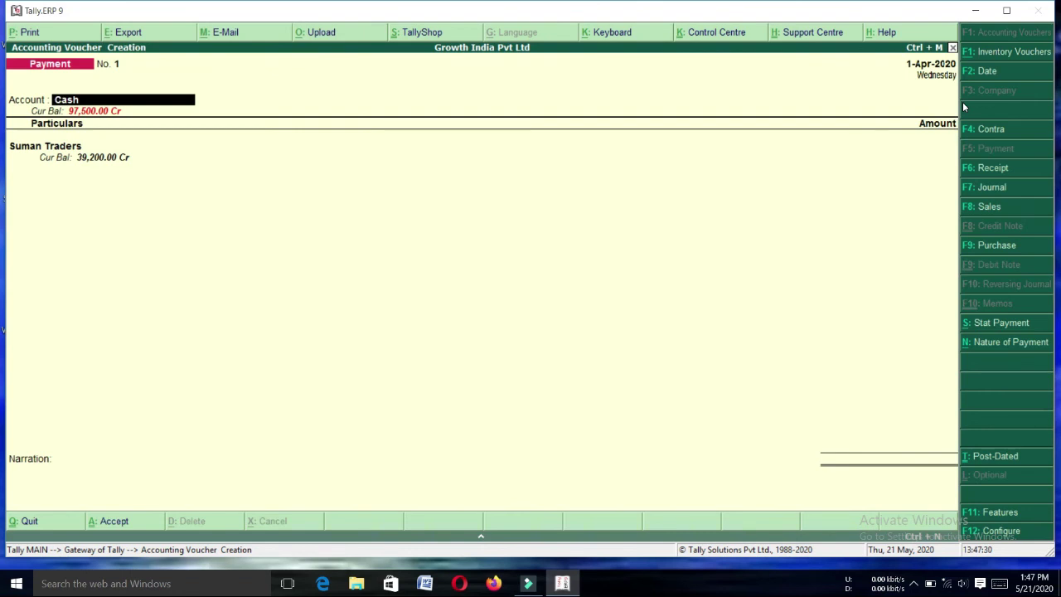
Step: Allocate 39,200.00 Dr for Suman Traders as Agst Ref to pending bill 7894 in the payment's bill-wise details
key("Return")
key("Return")
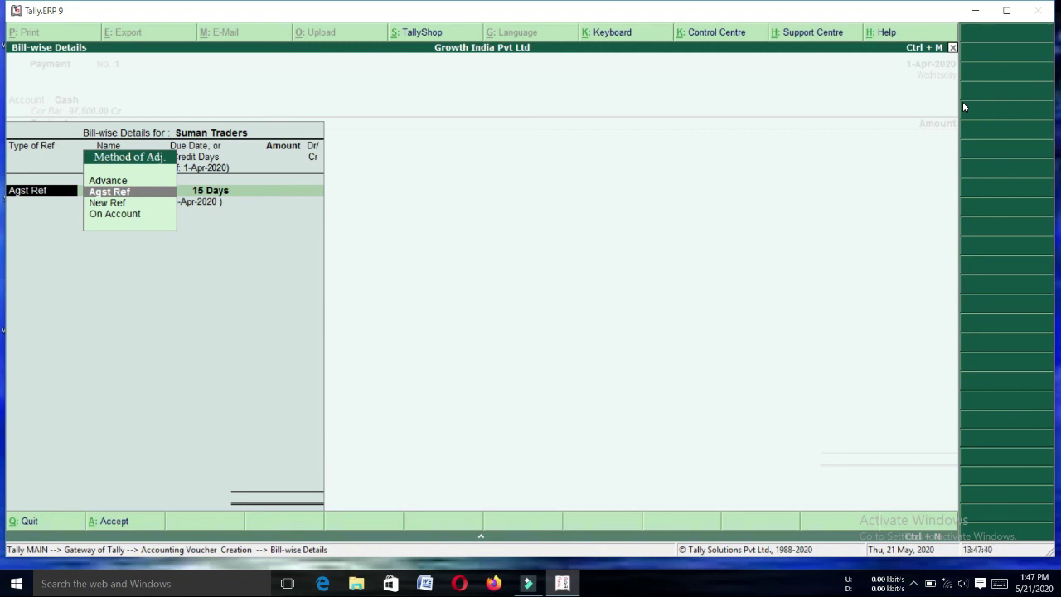
key("Return")
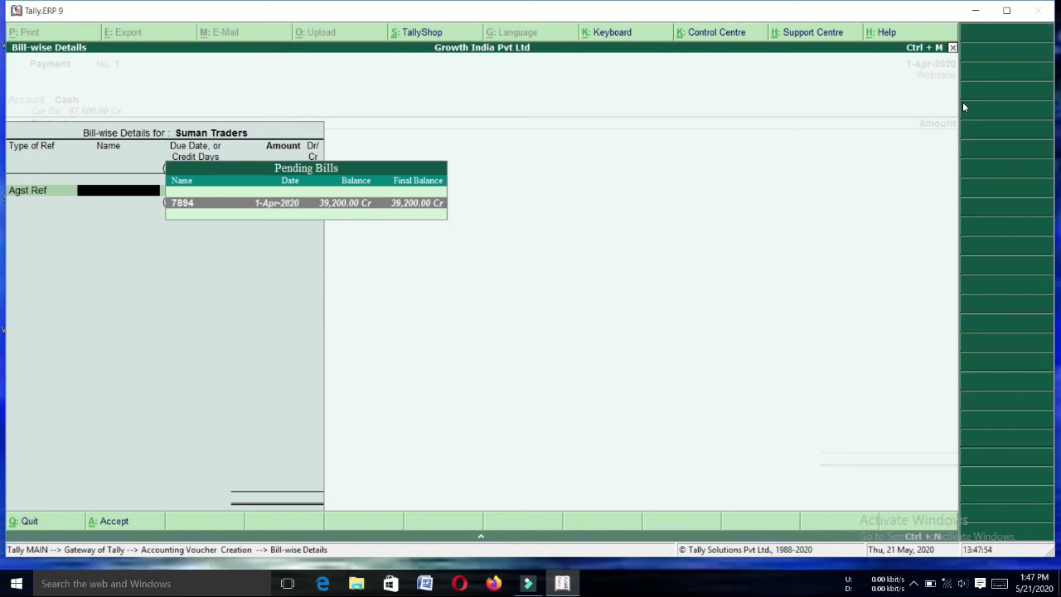
key("BackSpace")
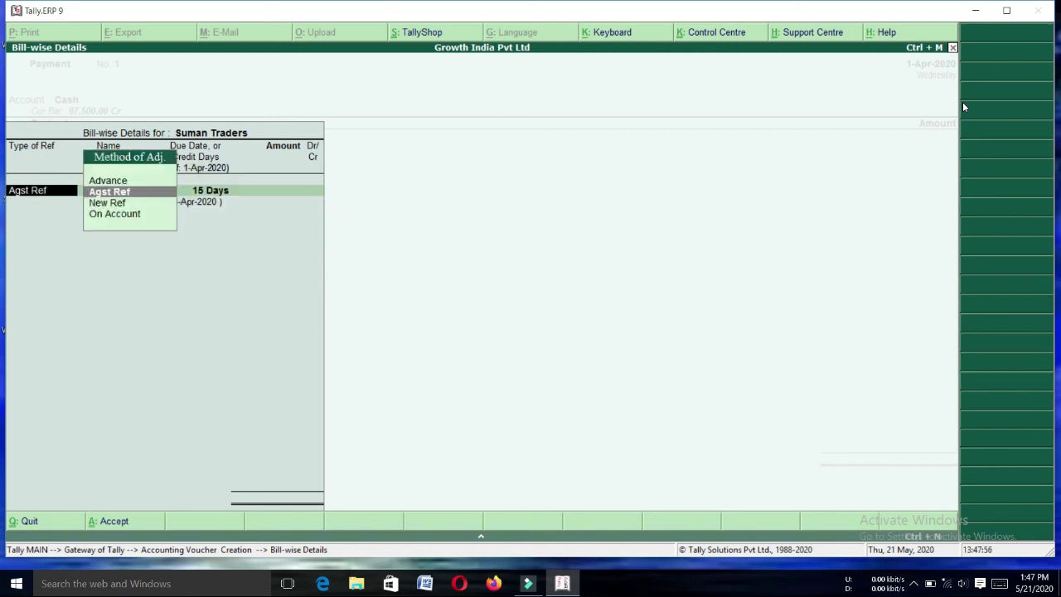
key("Return")
key("Return")
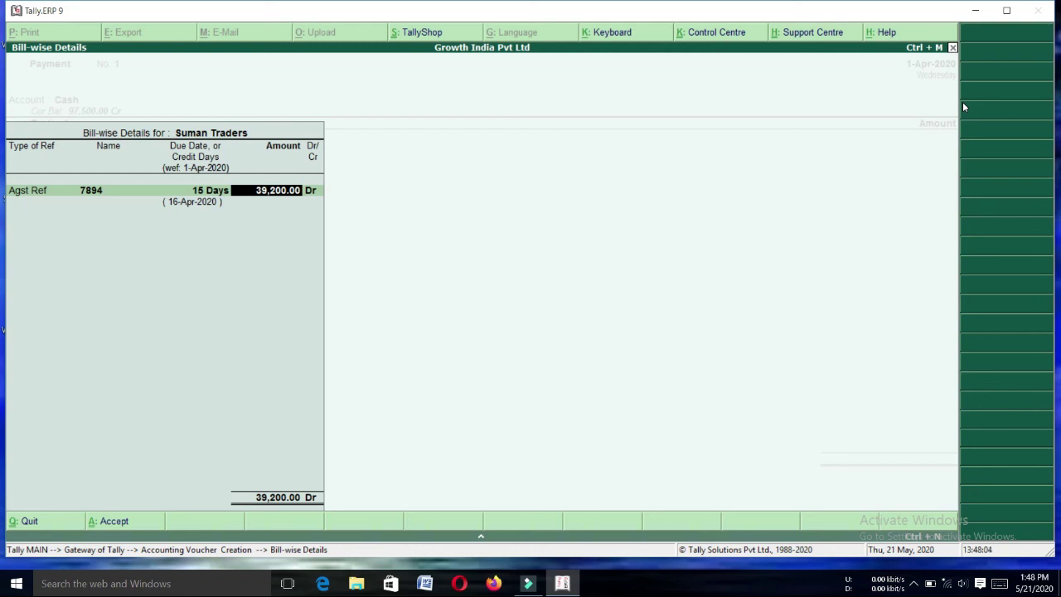
key("Return")
key("Return")
key("Return")
key("Return")
key("Return")
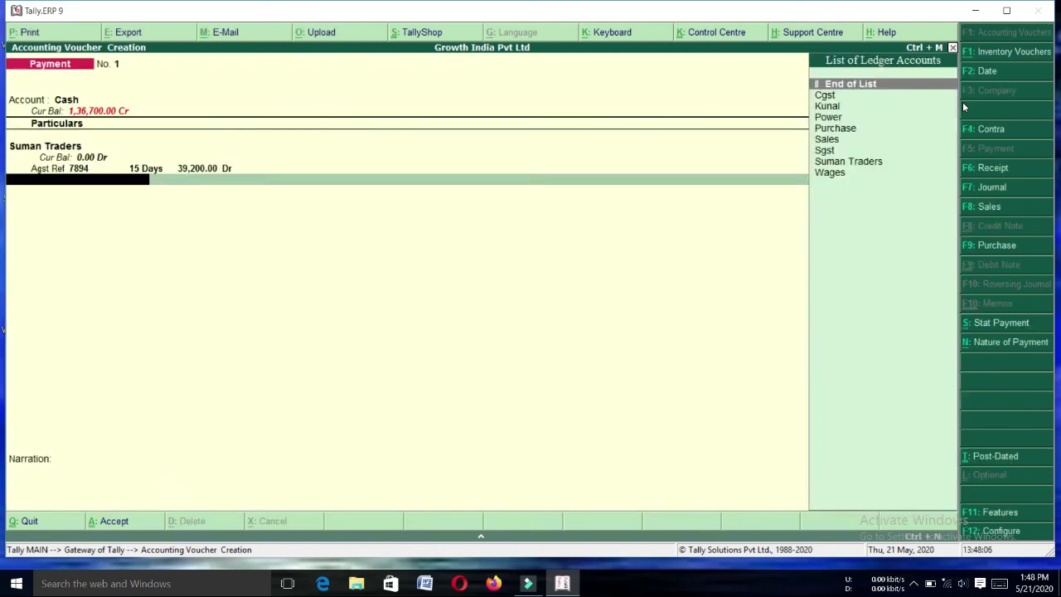
Step: End the ledger list, save the payment voucher without narration and return to the Gateway of Tally
key("Return")
key("Escape")
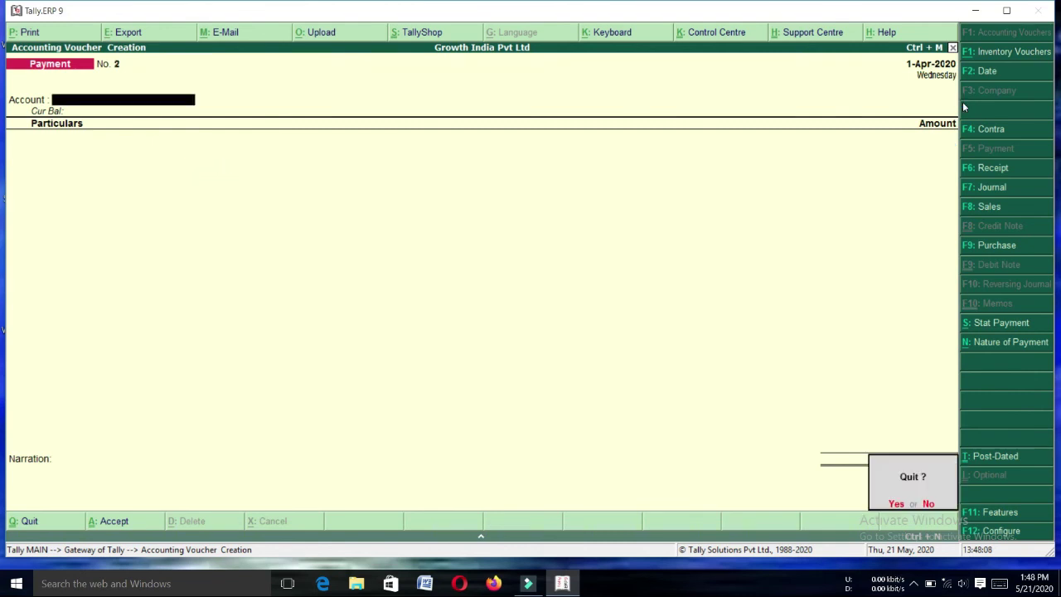
key("y")
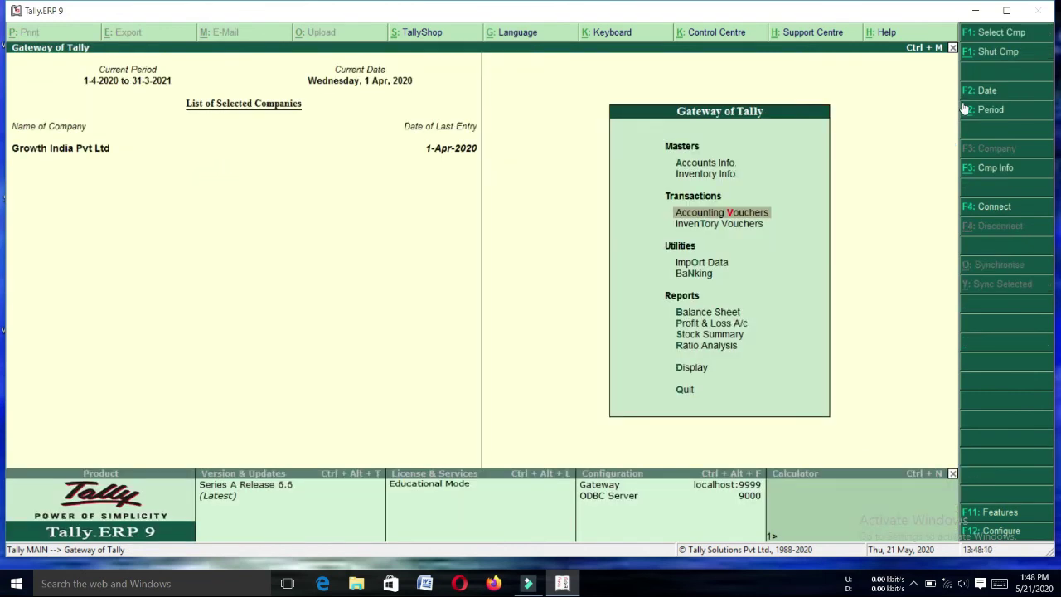
Step: Open the outstanding payables report from the Statements of Accounts to check for pending bills, then go back to the Gateway of Tally
key("d")
key("s")
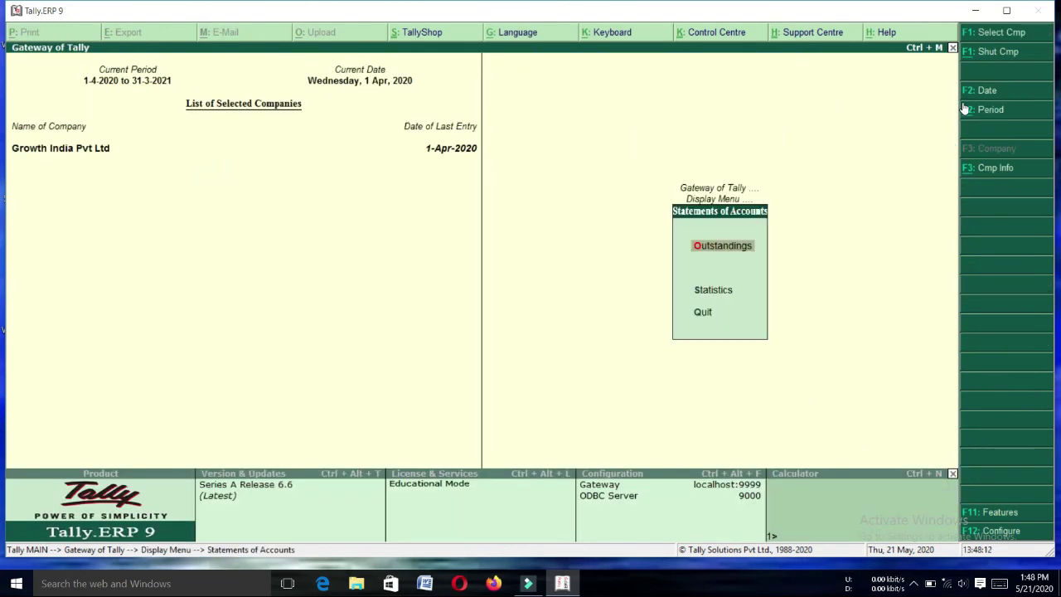
key("o")
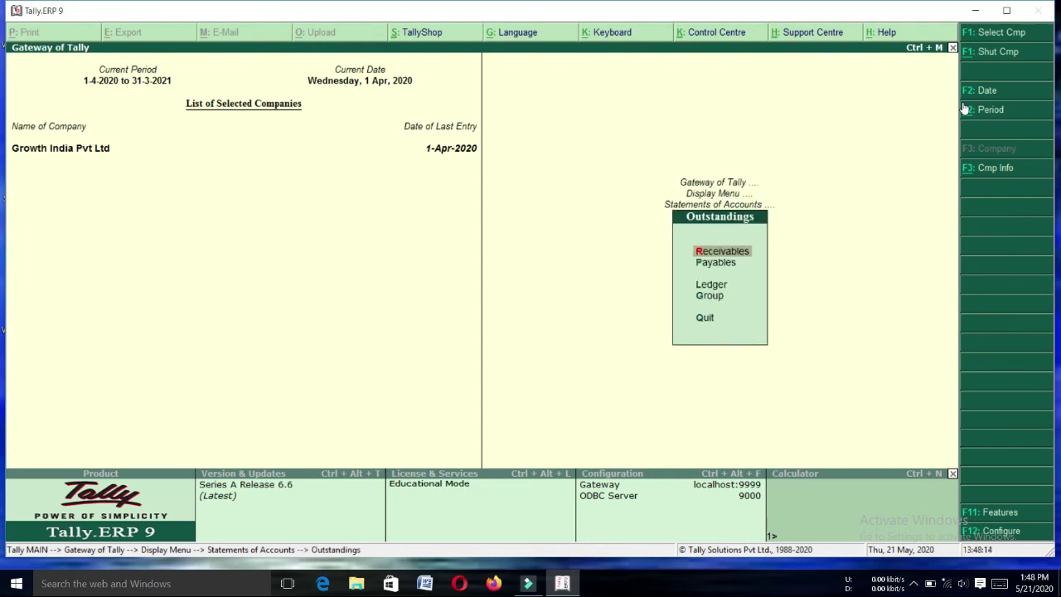
key("Down")
key("Return")
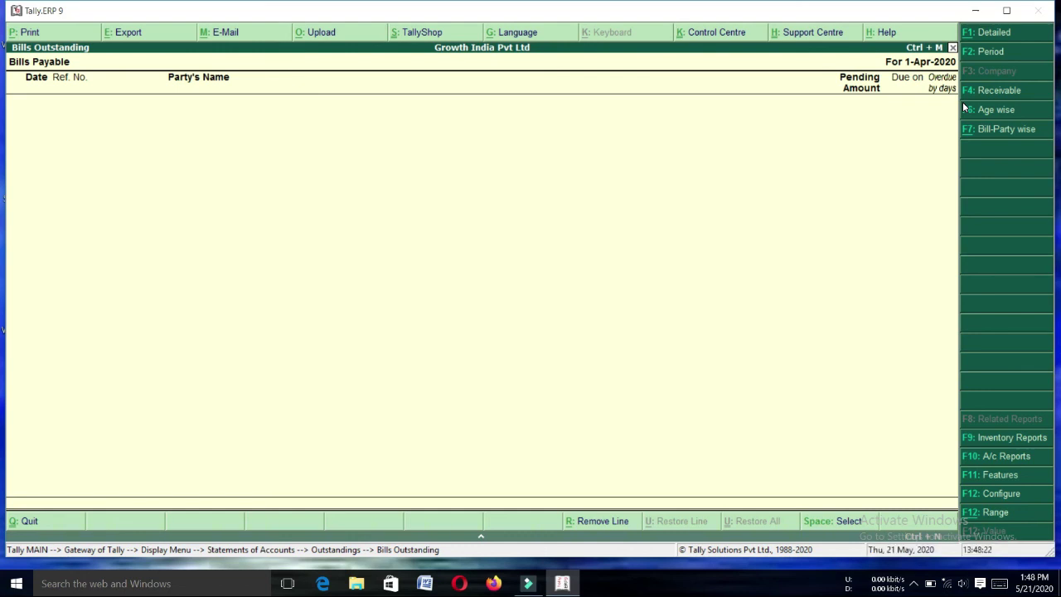
key("Escape")
key("Escape")
key("Escape")
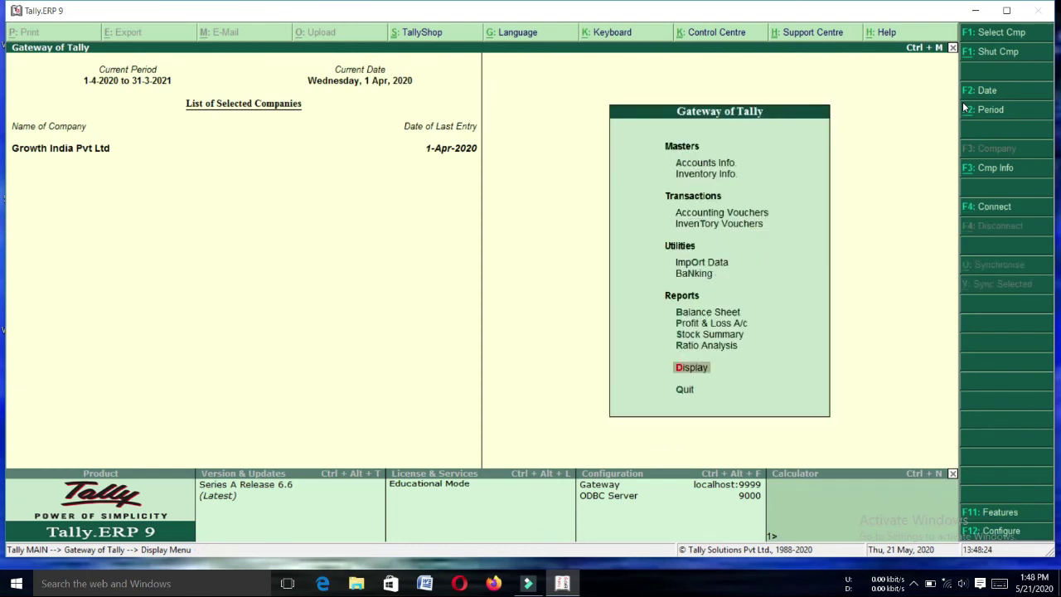